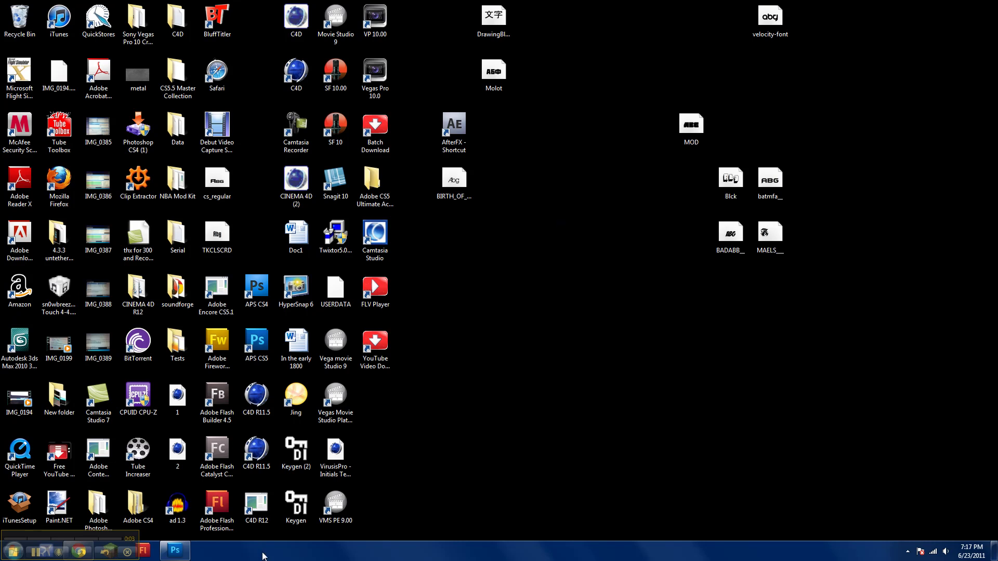
Step: Restore the Google results for twitter, then bring the empty Photoshop workspace to the front
mouse_move(76, 554)
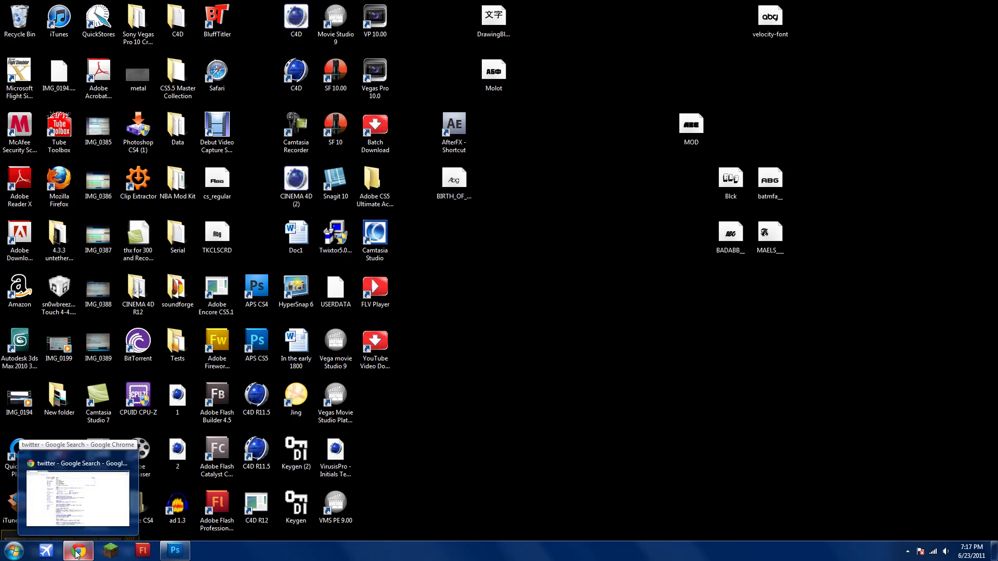
left_click(76, 554)
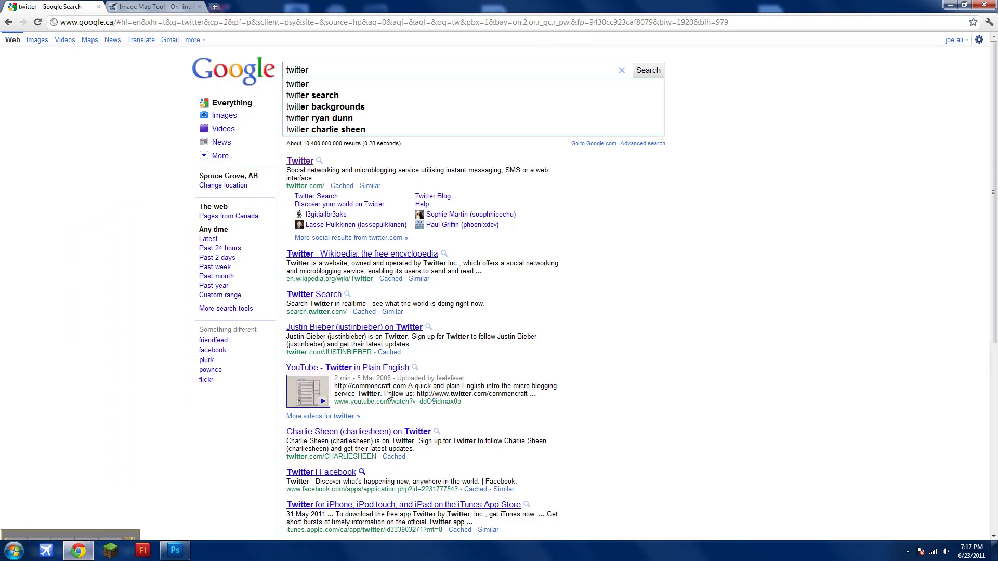
left_click(175, 552)
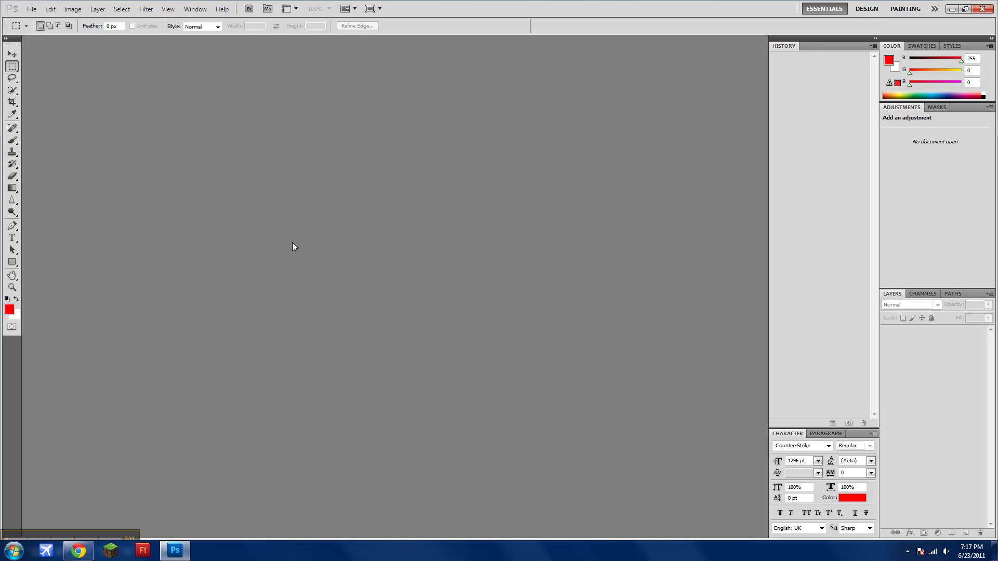
Step: Create a new white 849.98 × 150 cm banner document
left_click(30, 9)
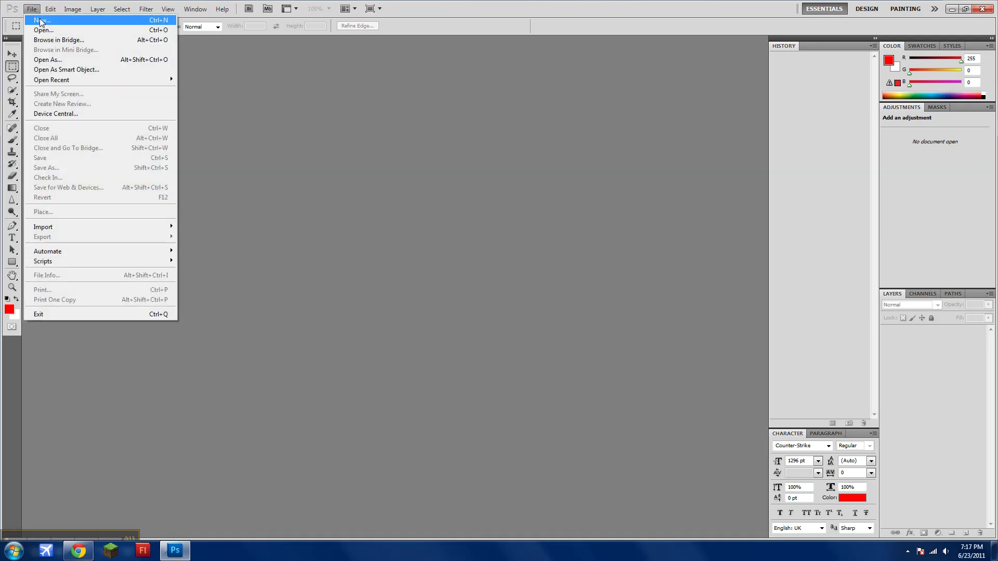
left_click(39, 21)
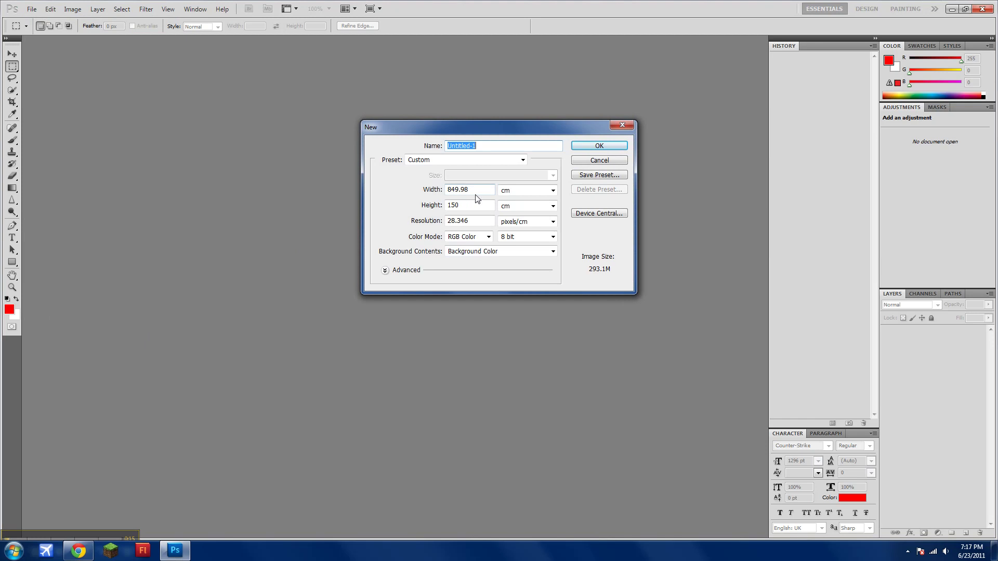
left_click(619, 148)
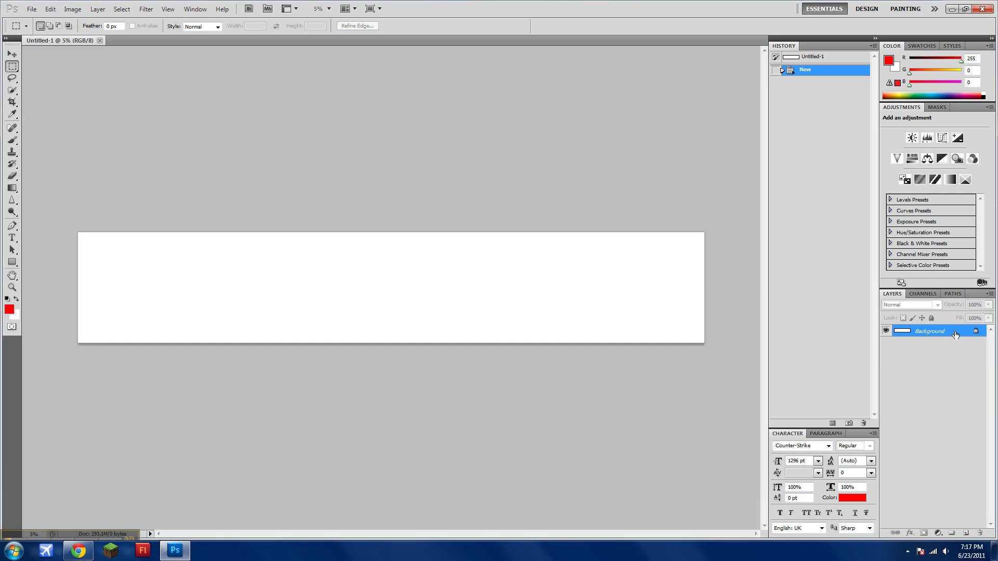
Step: Convert the Background into an editable Layer 0
double_click(945, 334)
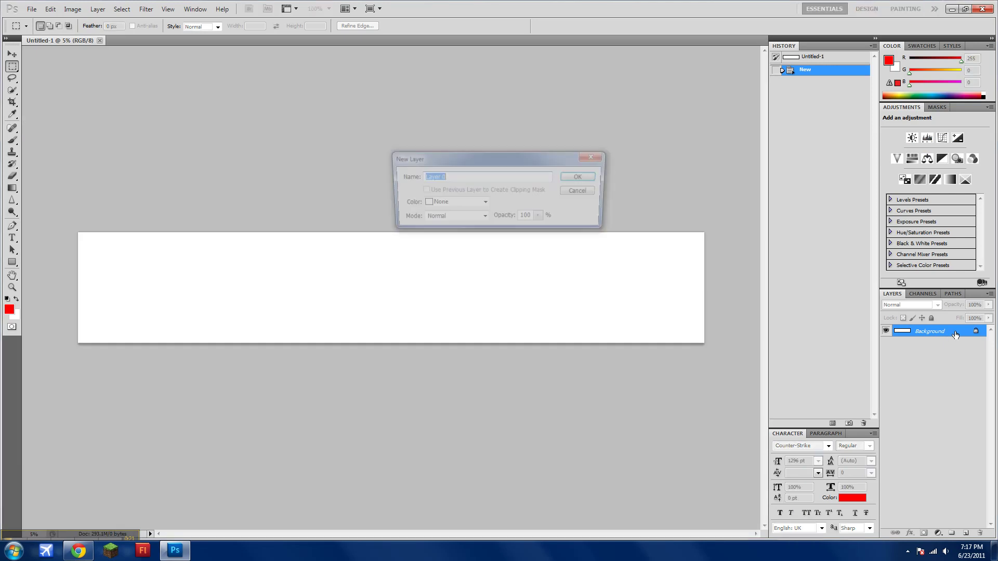
left_click(583, 177)
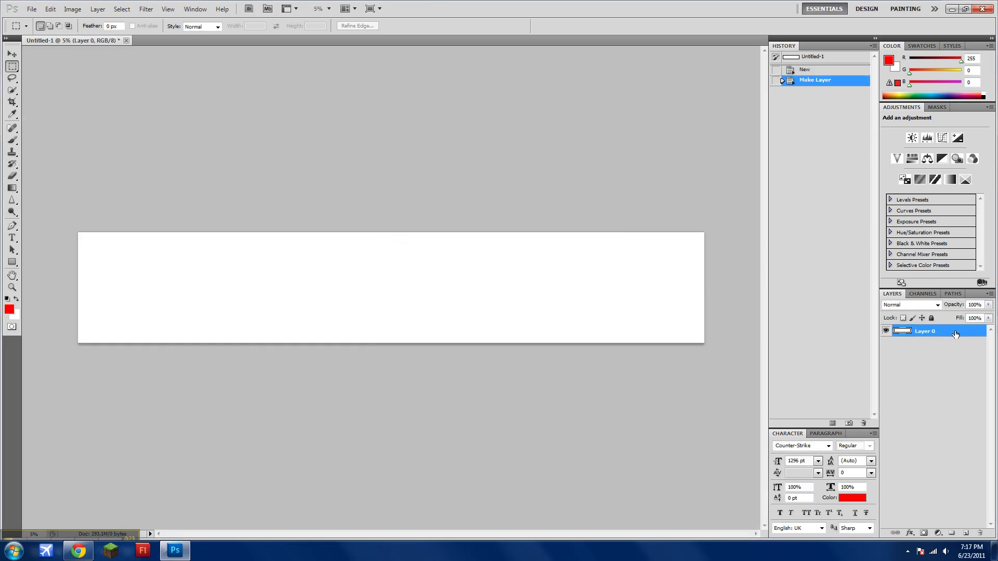
double_click(957, 332)
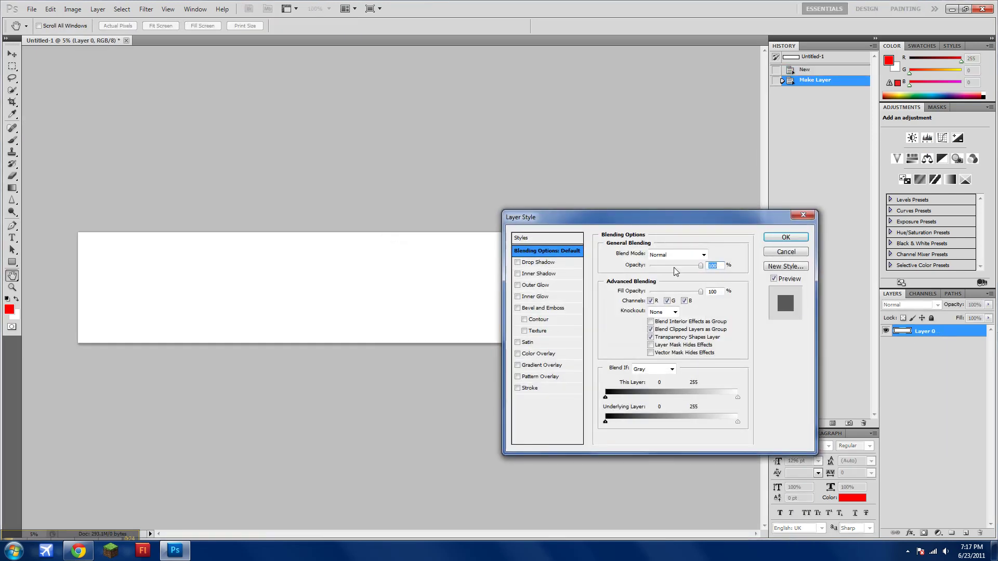
Step: Enable bevel and emboss texture, red colour overlay and stroke effects on Layer 0
left_click(535, 333)
left_click(528, 342)
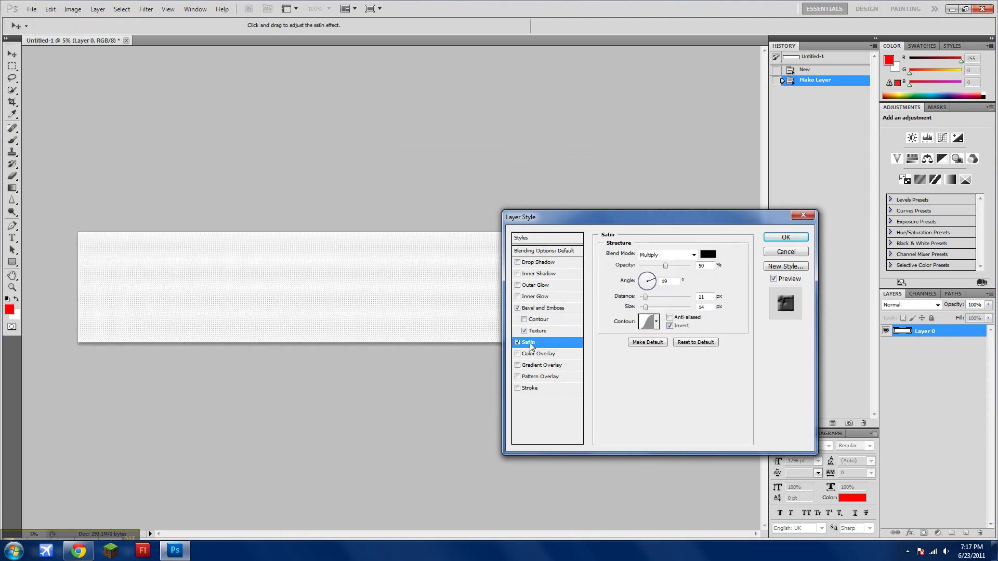
left_click(517, 342)
left_click(530, 355)
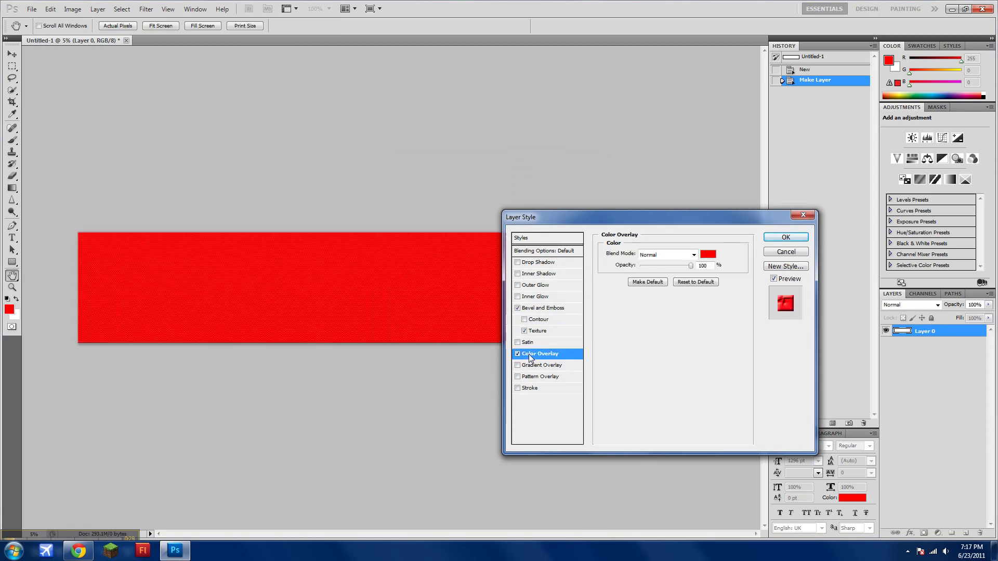
left_click(536, 388)
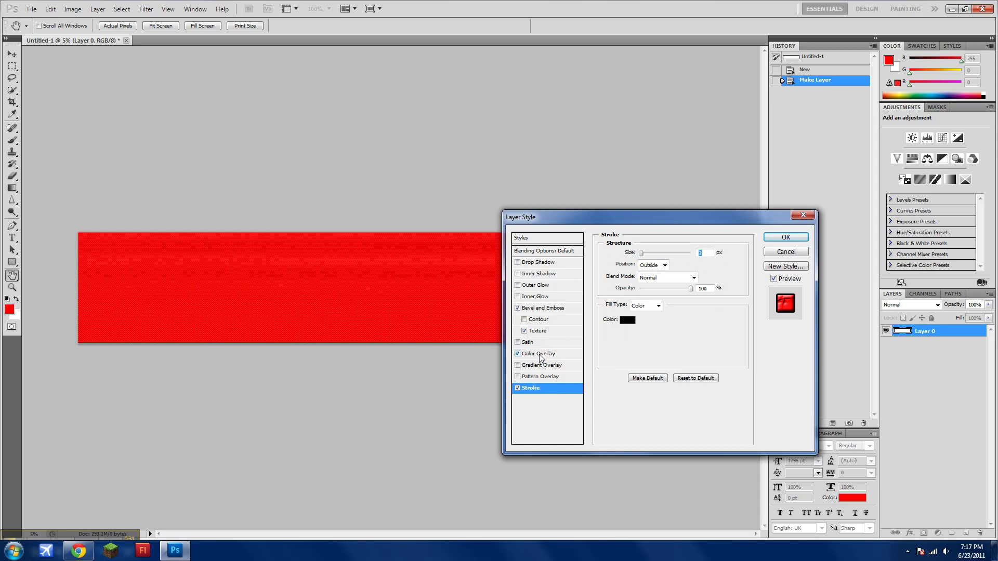
left_click(540, 354)
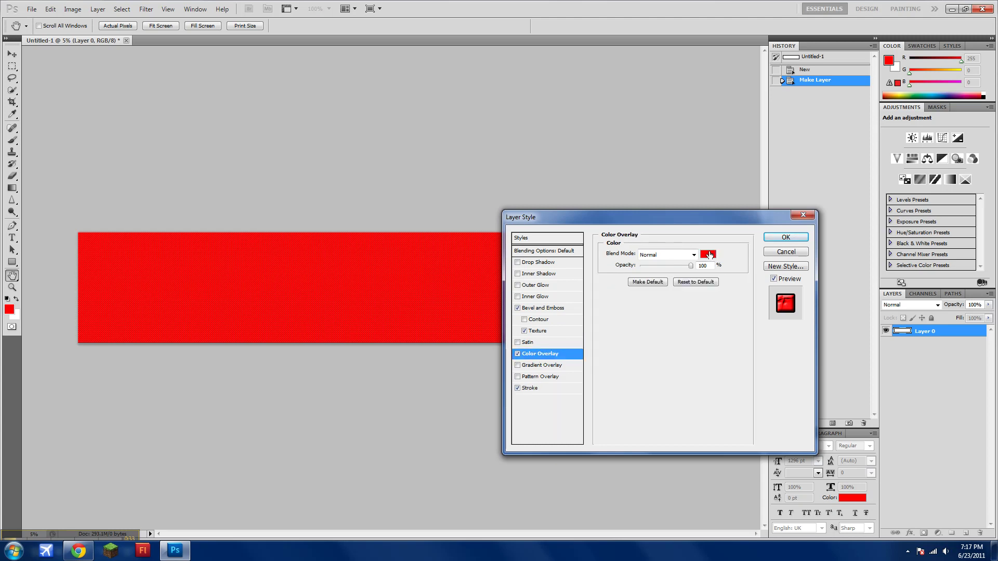
Step: Set texture scale to 1000% and depth to +1000%, keeping satin and red overlay on
left_click(550, 331)
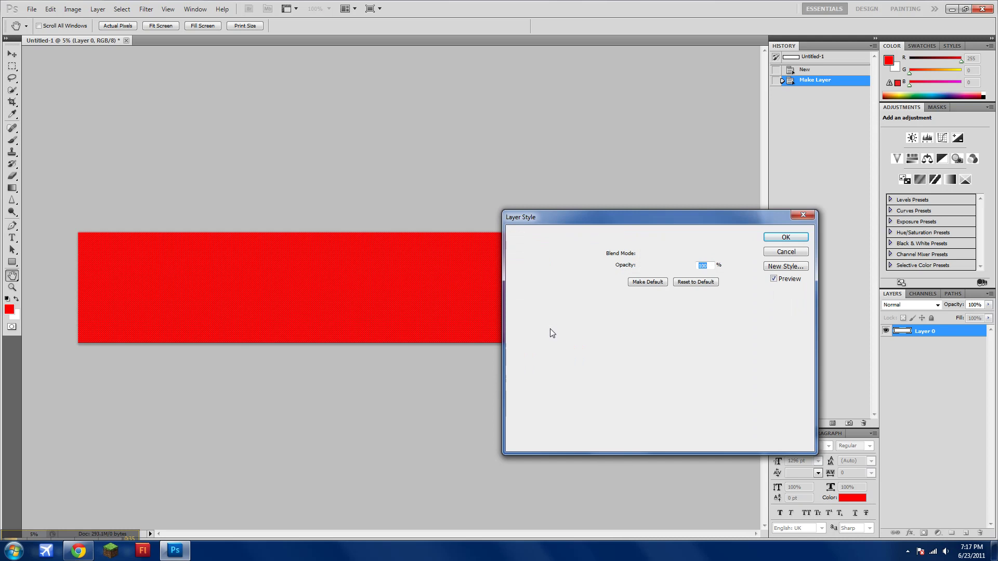
left_click_drag(651, 288, 686, 292)
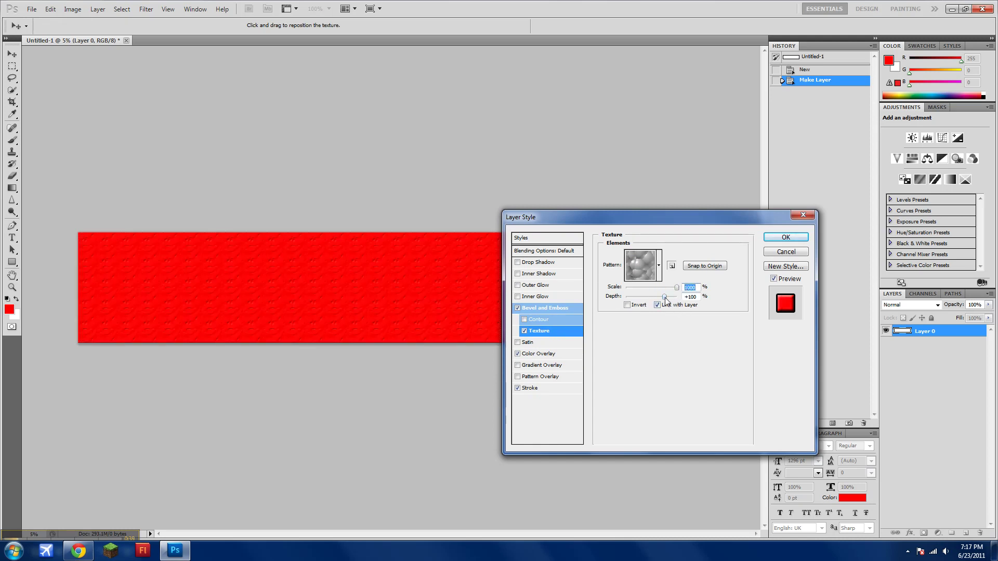
left_click_drag(665, 297, 687, 301)
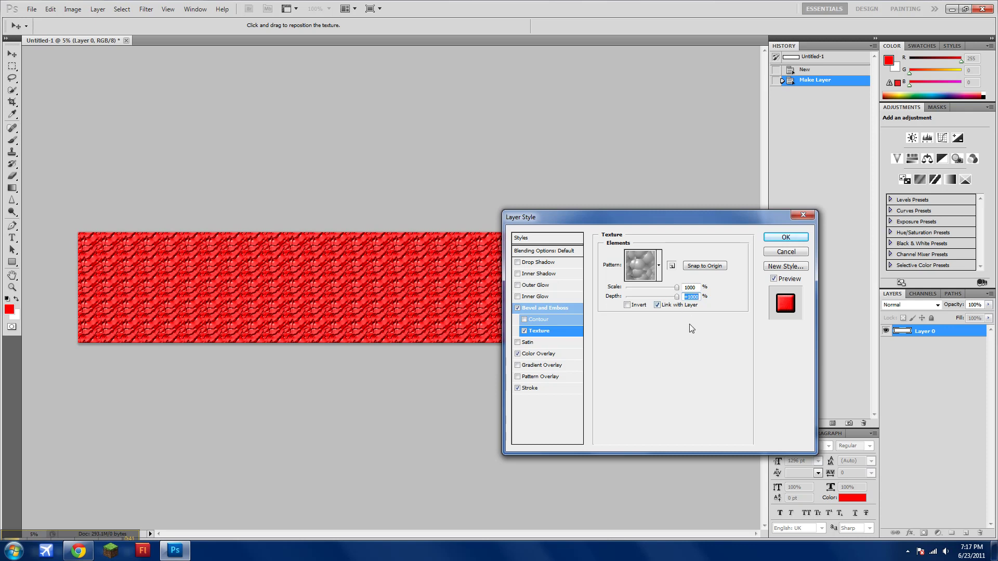
left_click(528, 342)
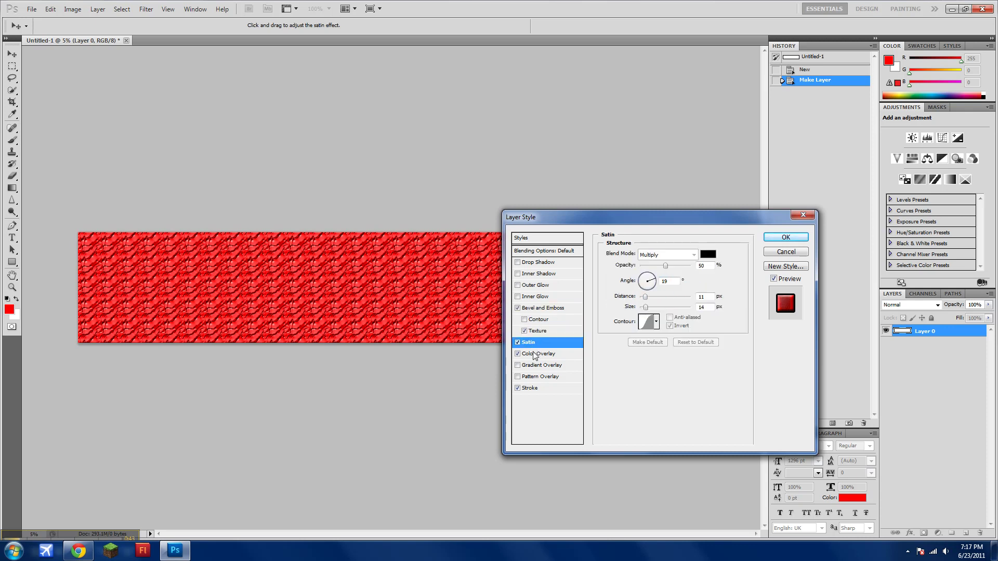
left_click(540, 354)
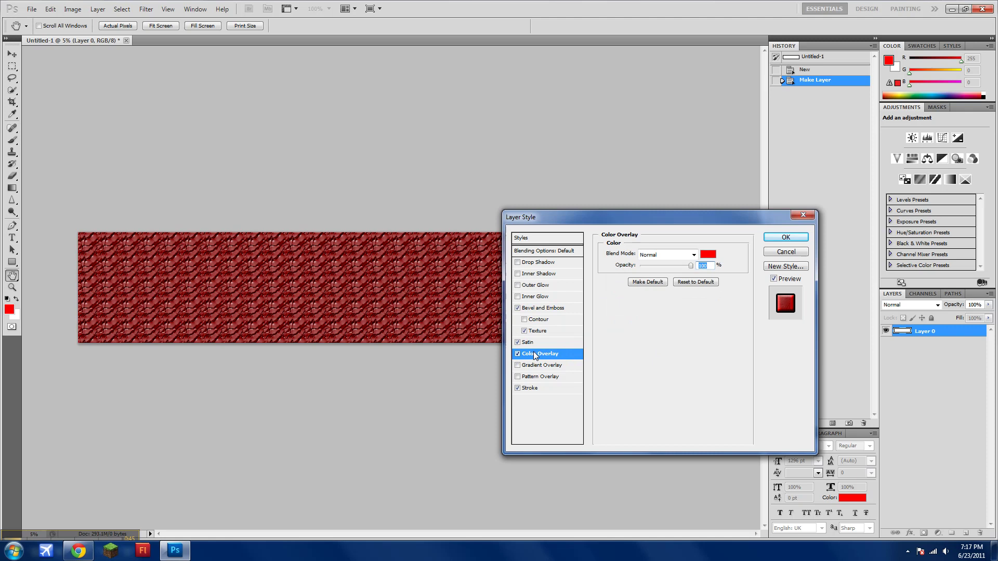
left_click(518, 354)
left_click(517, 354)
left_click(518, 343)
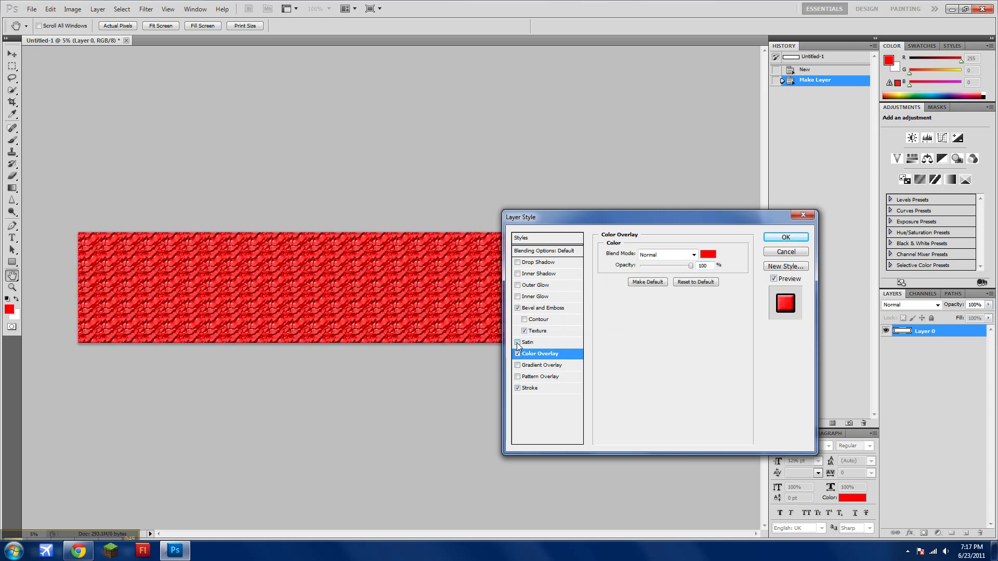
left_click(517, 342)
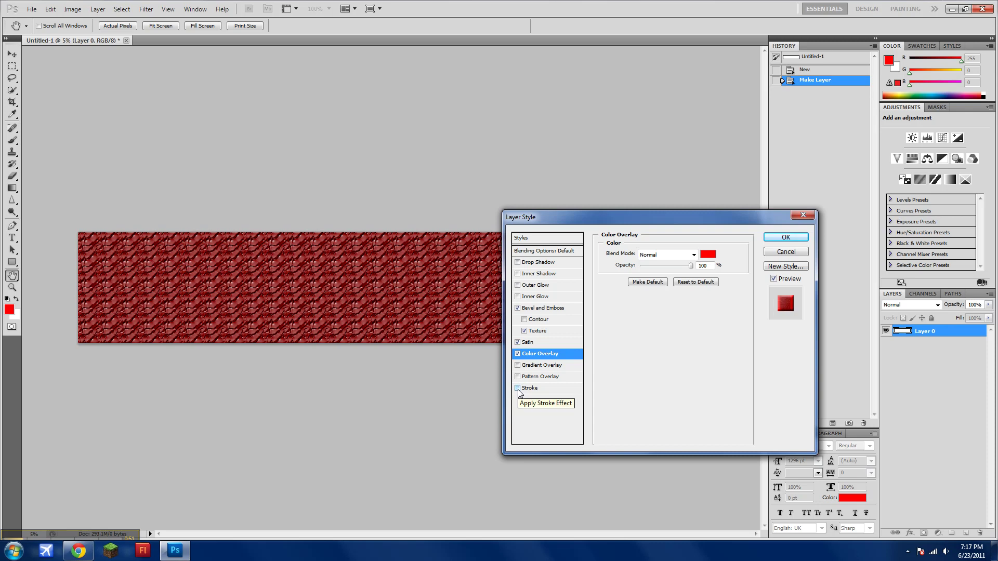
Step: Set the layer opacity to 94% and apply the layer style
left_click(566, 253)
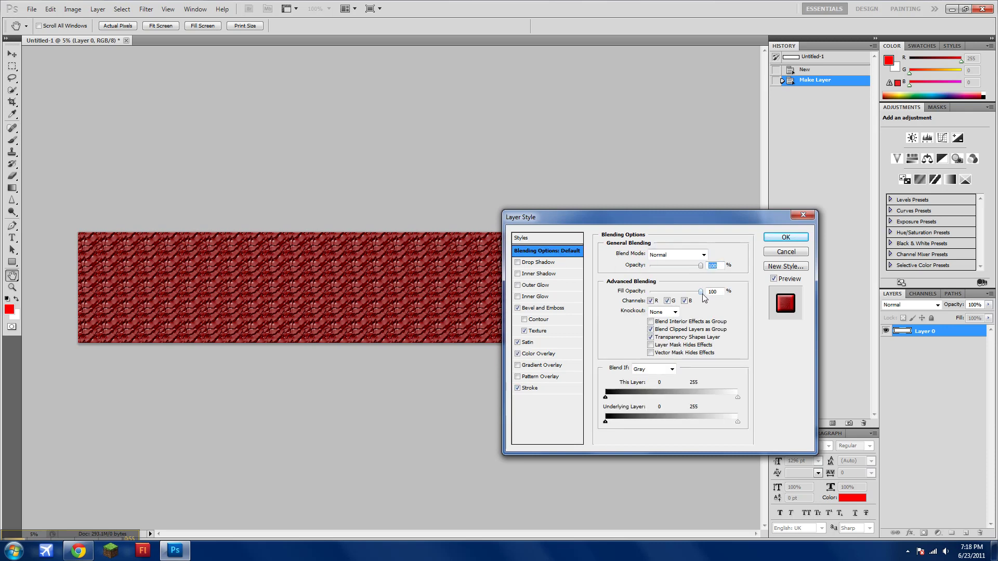
left_click(702, 292)
left_click_drag(697, 269, 700, 268)
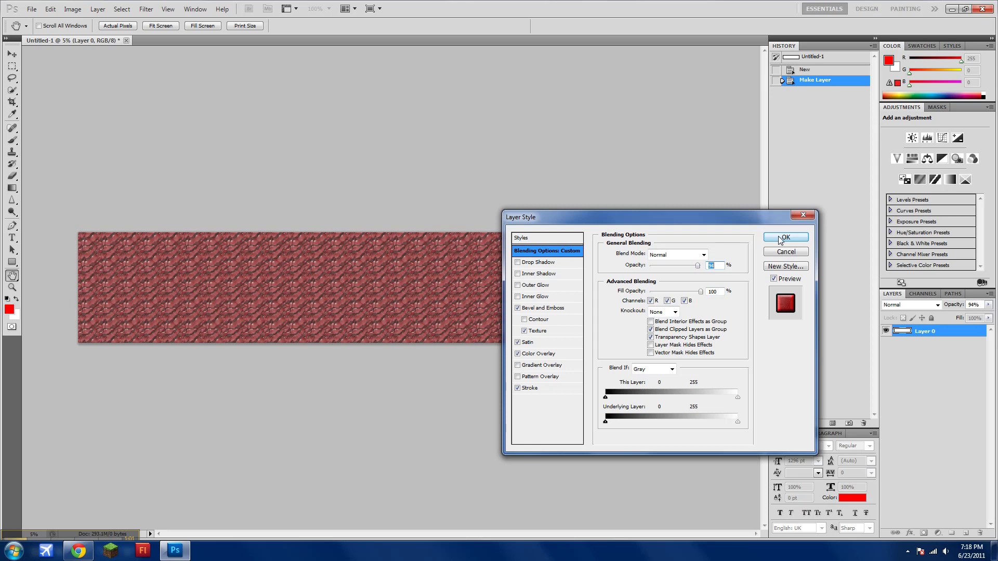
left_click(786, 237)
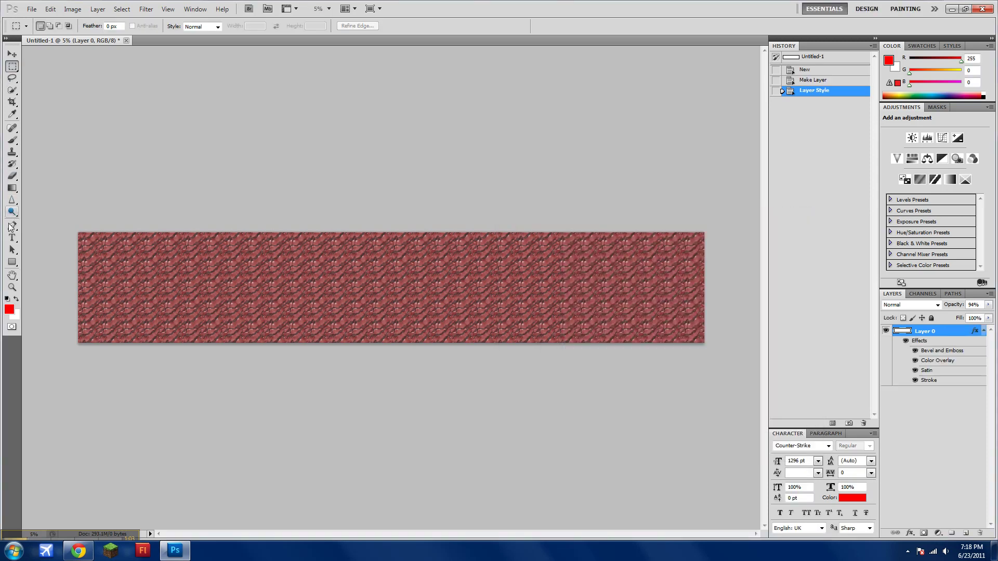
left_click(19, 237)
Step: Type the red player name at the banner's top-left, commit it, and nudge it down-left
left_click(91, 242)
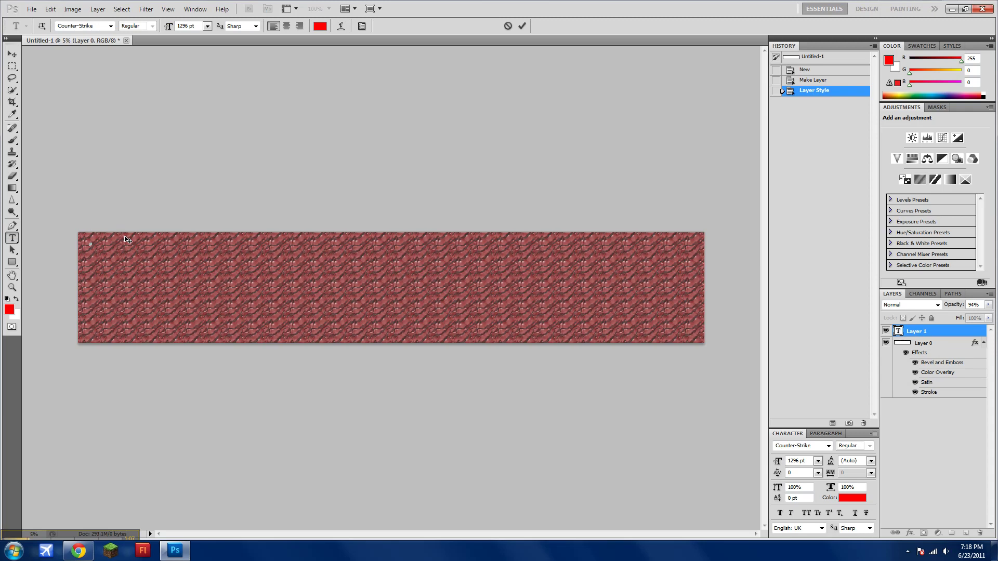
type("Ouanlseakz")
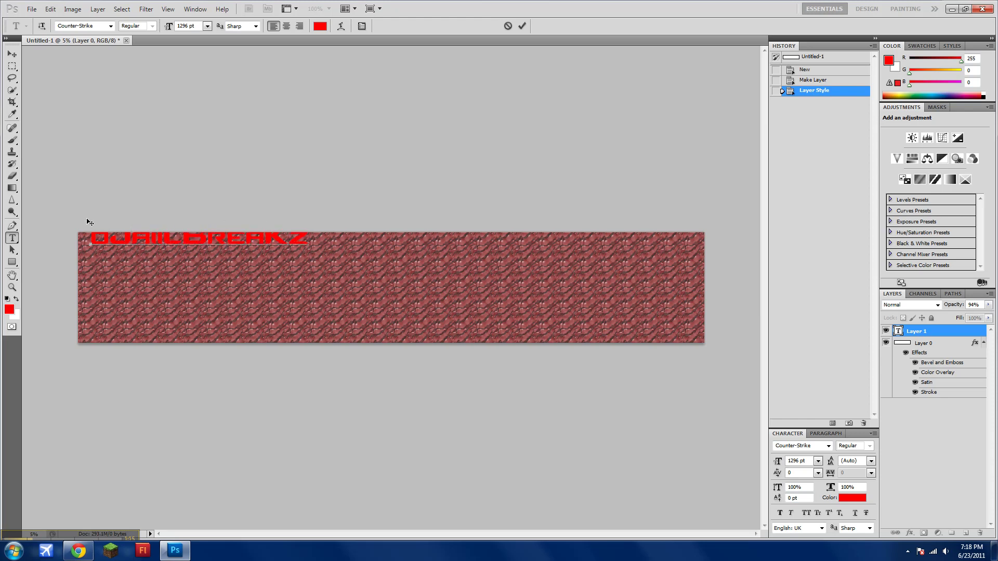
left_click(12, 54)
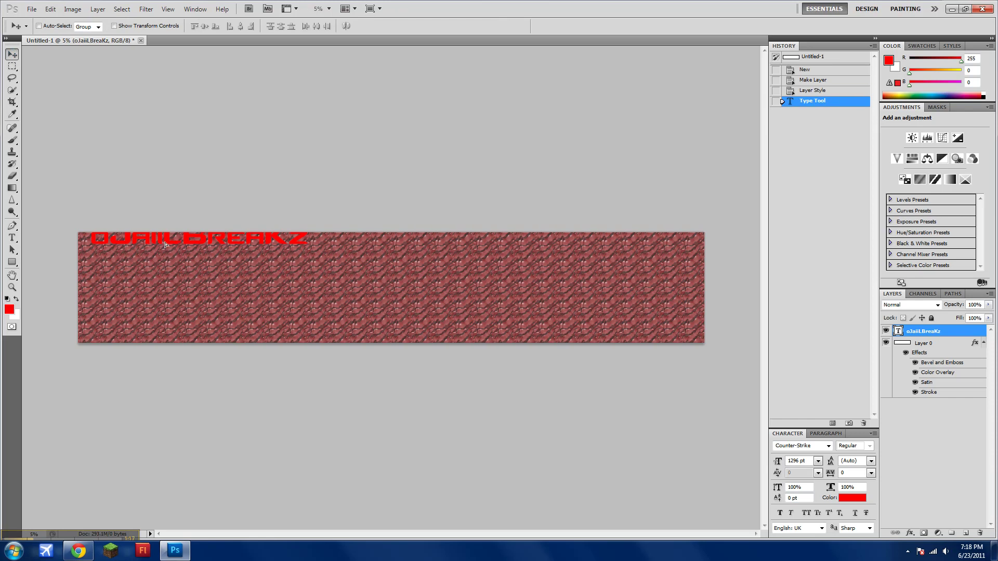
left_click_drag(165, 245, 157, 255)
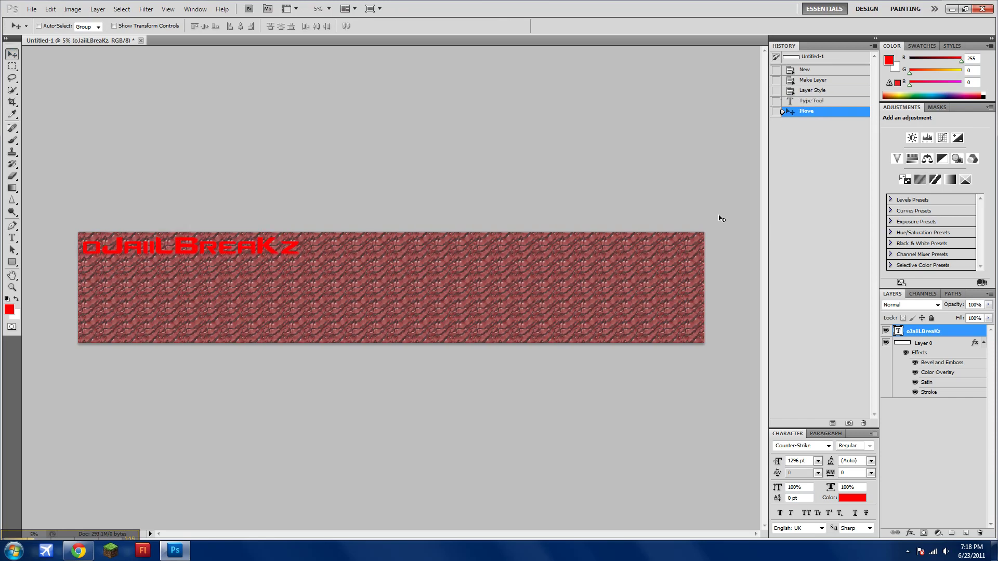
Step: Give the name bevel and emboss with 1000 scale/depth texture, pure red ff0000 satin and a stroke
double_click(952, 333)
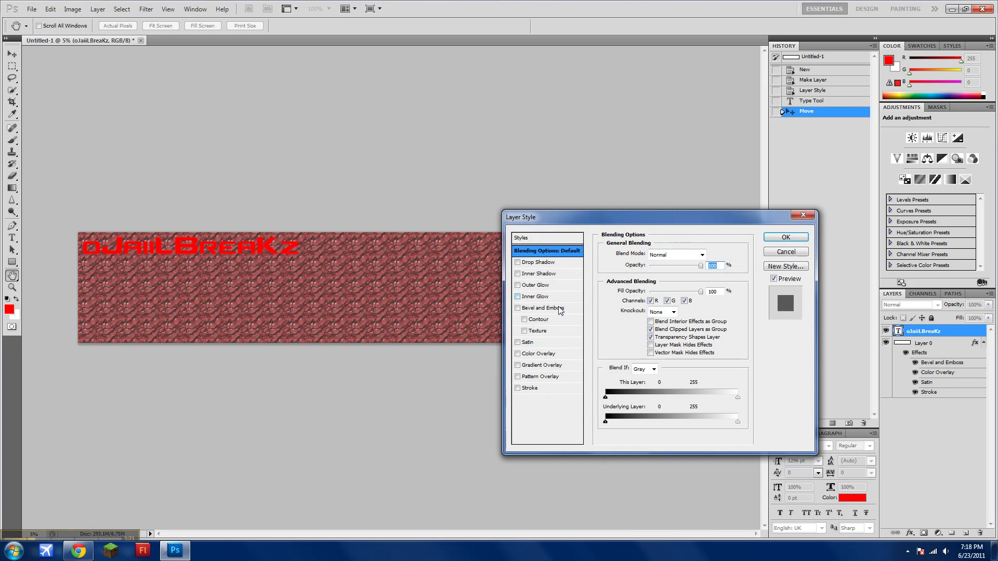
left_click(538, 331)
left_click(529, 342)
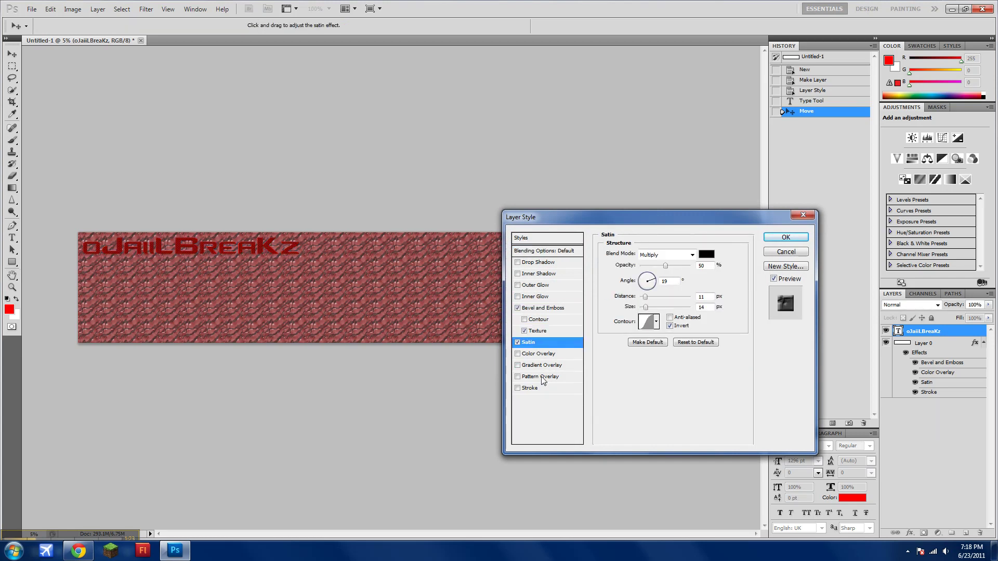
left_click(533, 387)
left_click(528, 342)
left_click(707, 254)
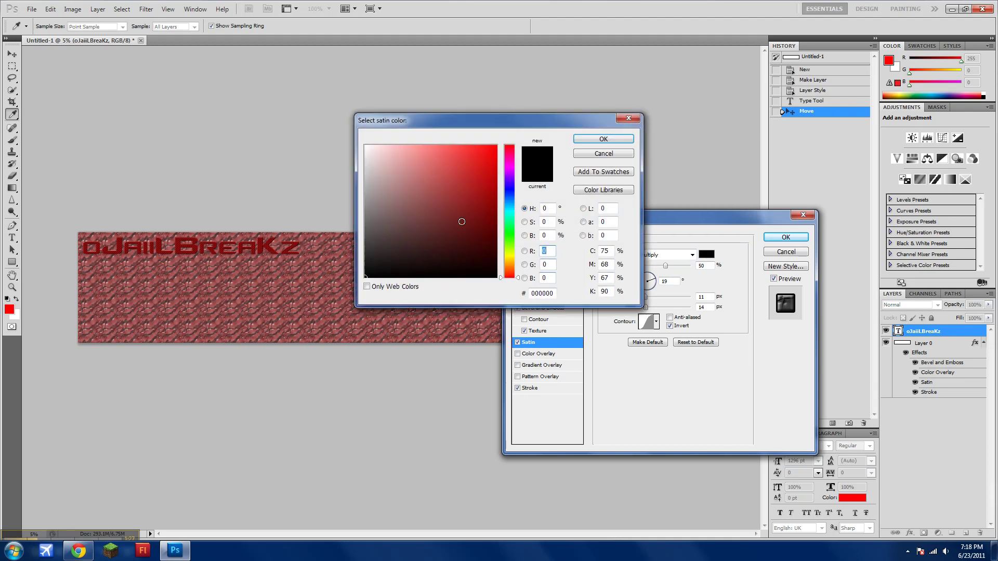
left_click_drag(461, 223, 497, 146)
left_click(604, 140)
left_click(538, 331)
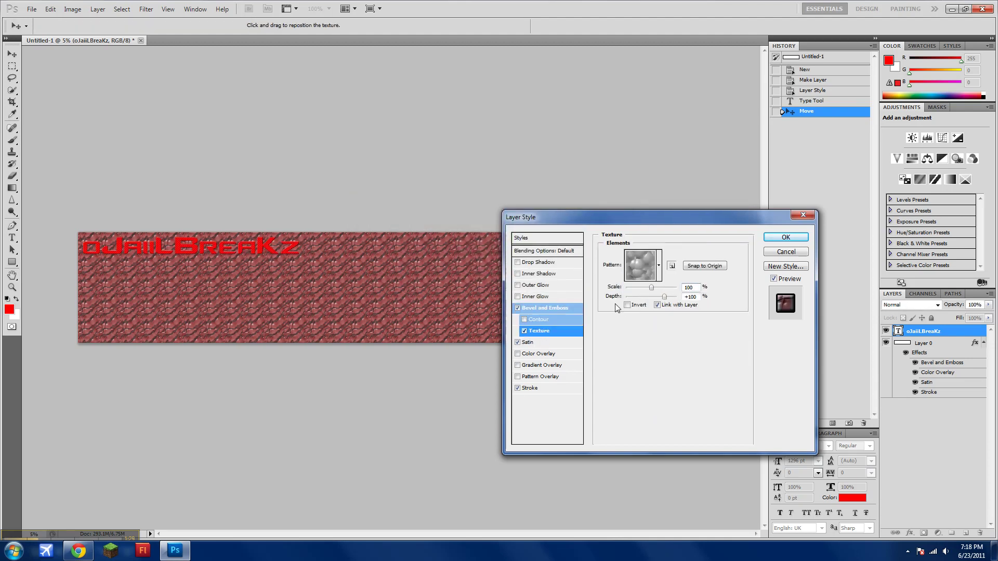
left_click_drag(654, 288, 677, 296)
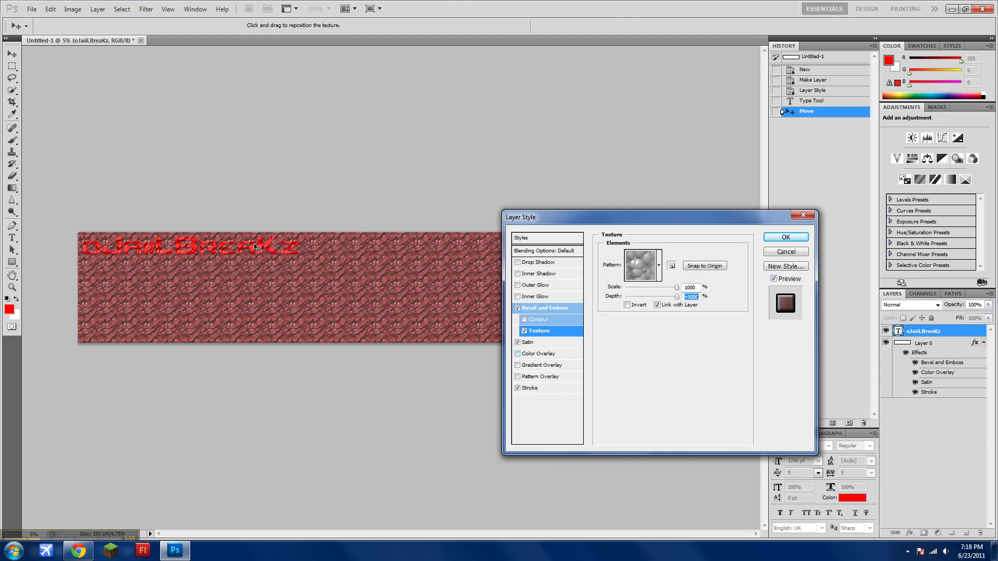
left_click(786, 237)
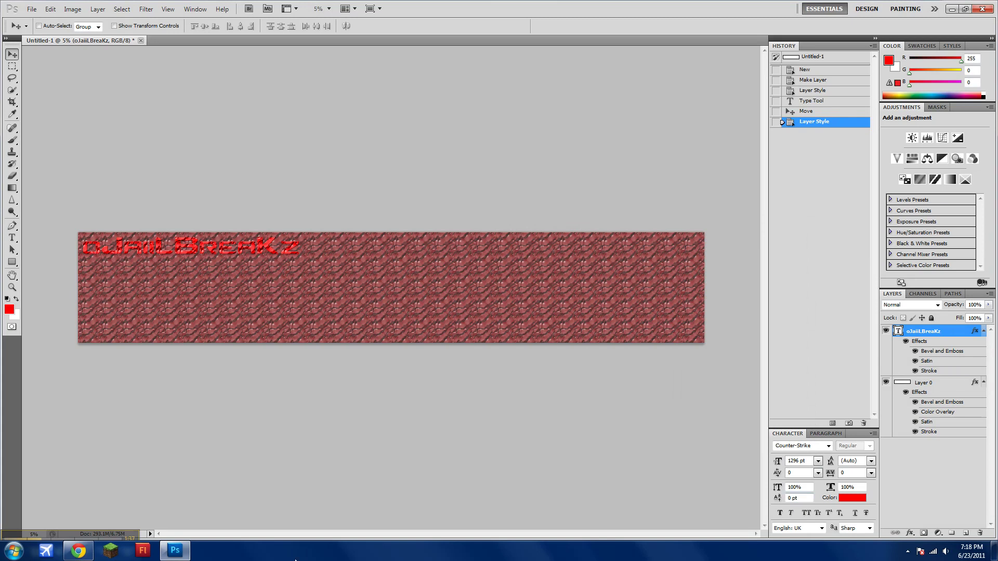
Step: Show Google Images results for twitter in Chrome, then return to the banner in Photoshop
left_click(78, 551)
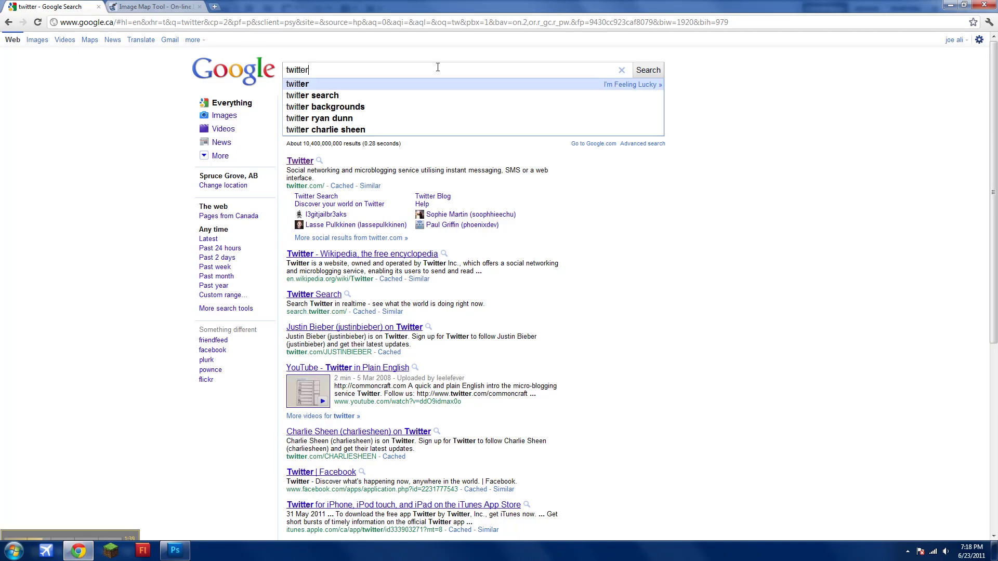
left_click(650, 70)
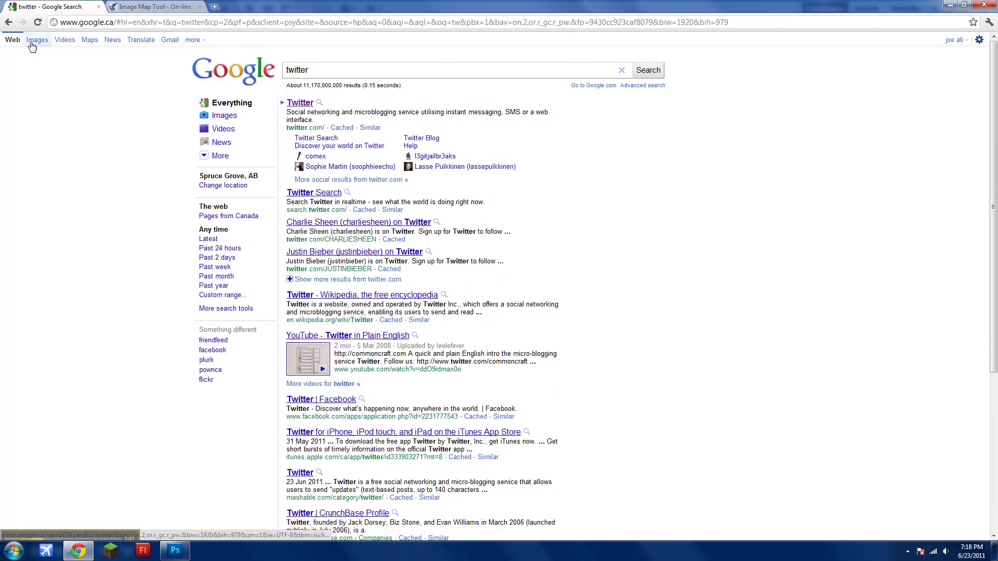
left_click(32, 44)
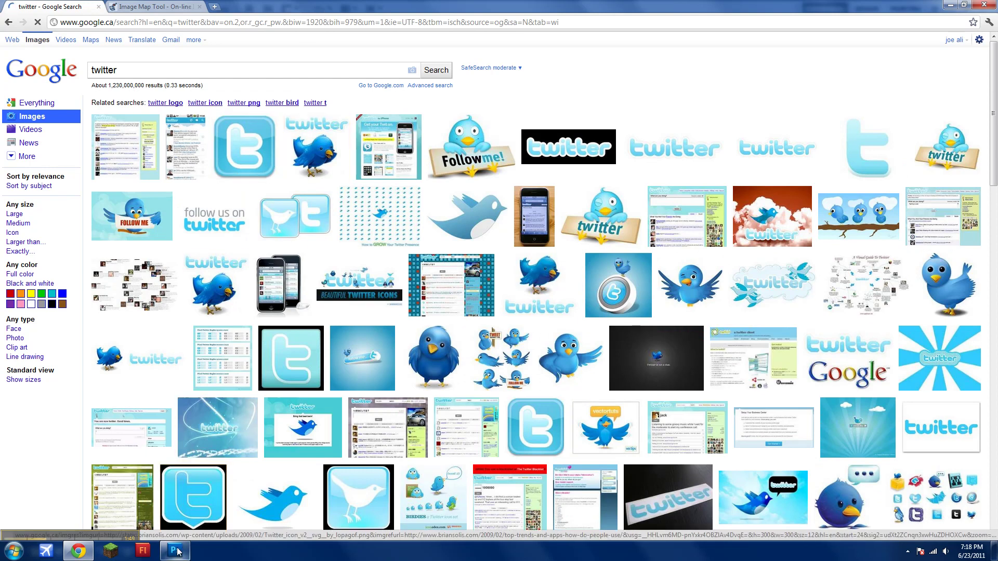
mouse_move(178, 548)
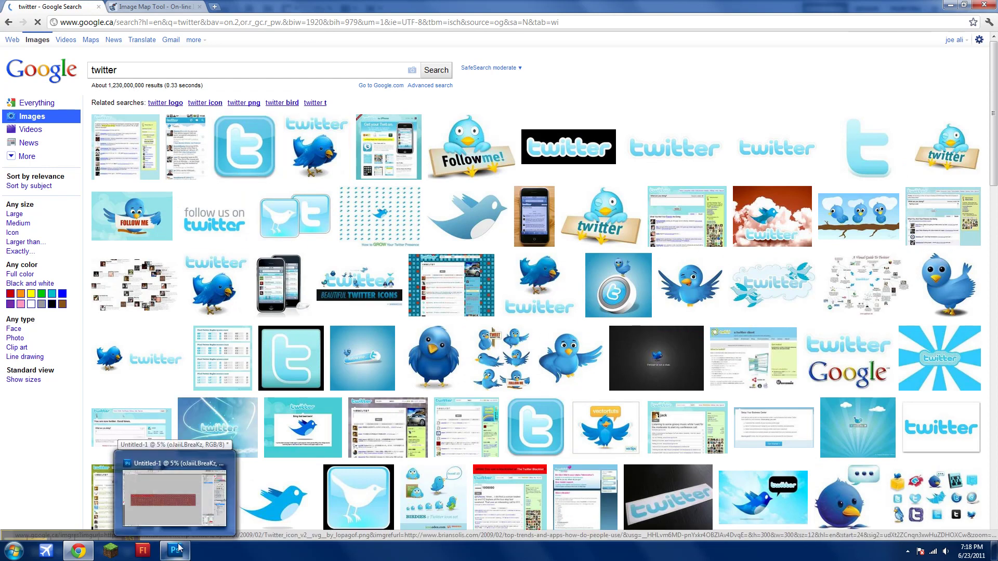
left_click(177, 553)
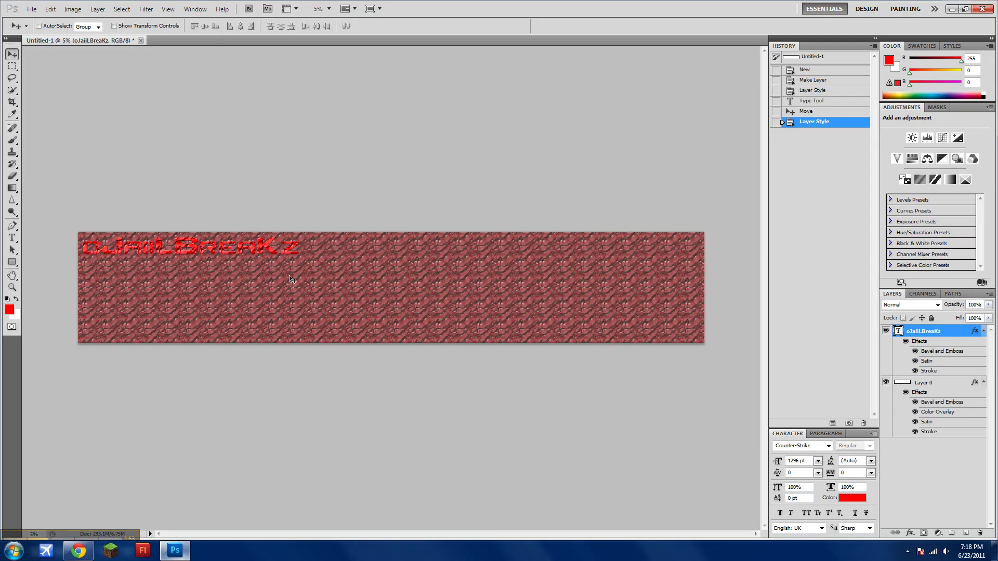
Step: Drag Twitter-Newspaper from Downloads > Youtube Banner onto the banner and centre it
left_click(15, 548)
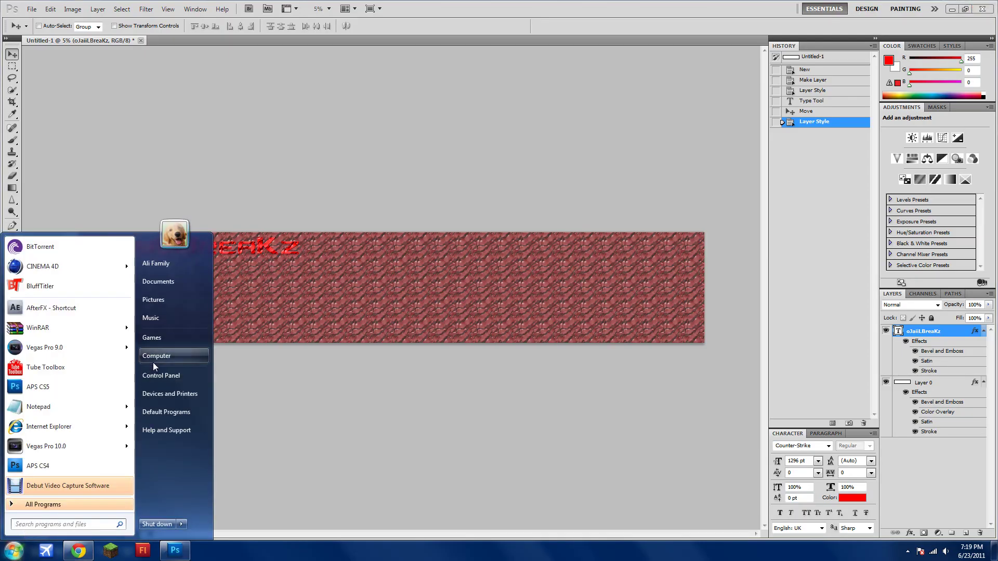
left_click(193, 355)
left_click(153, 287)
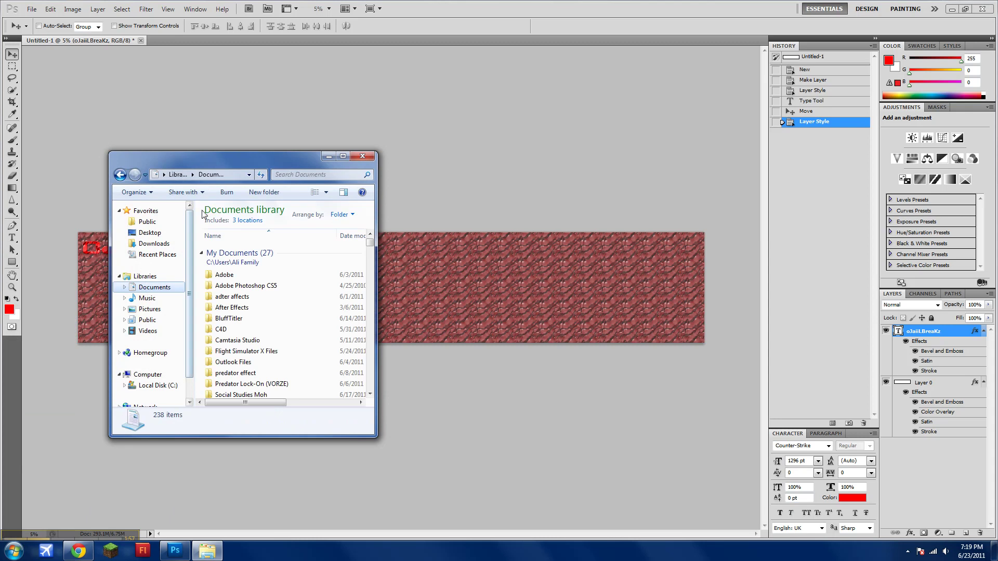
left_click(154, 243)
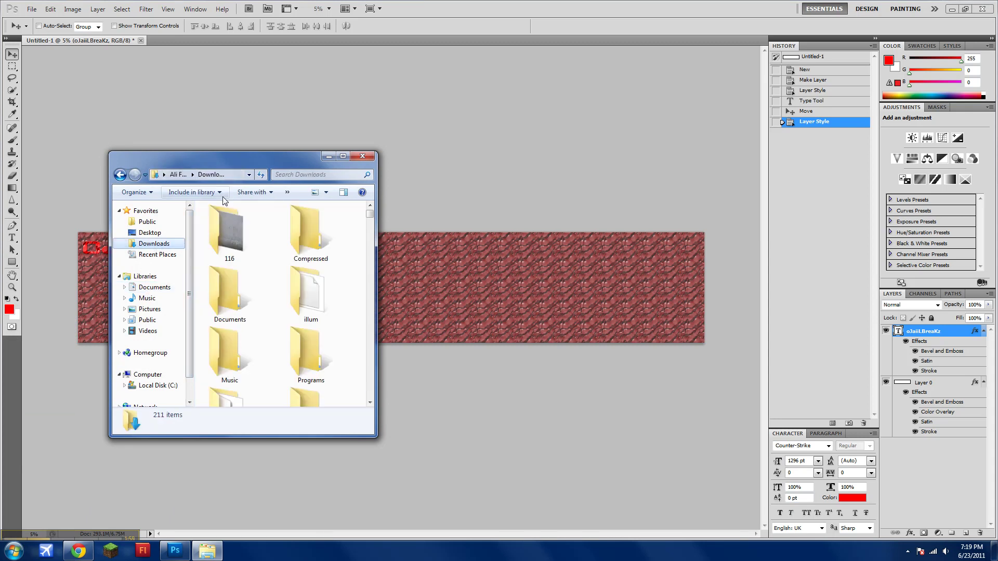
left_click(221, 175)
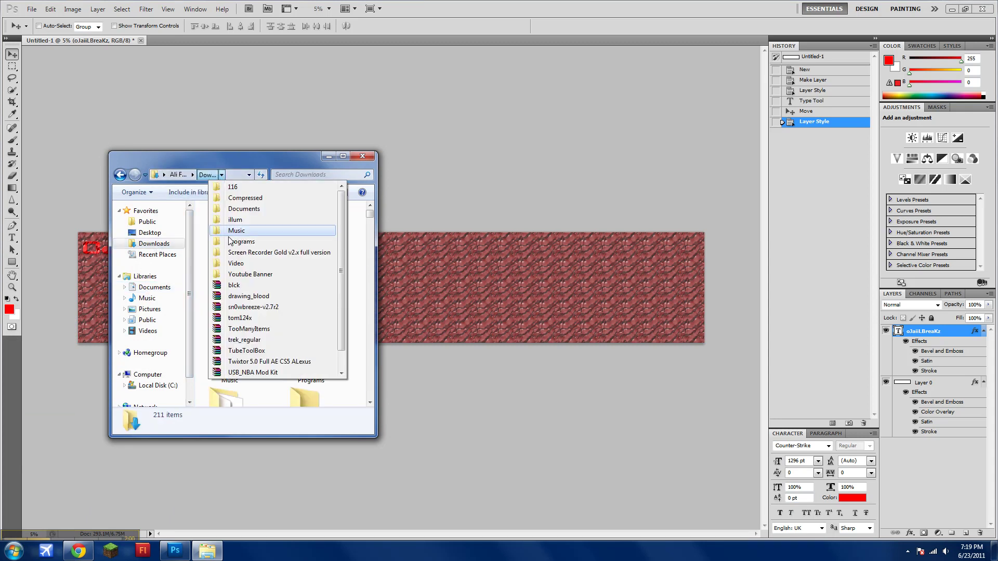
left_click(242, 274)
left_click_drag(229, 289, 483, 373)
left_click_drag(439, 314, 438, 265)
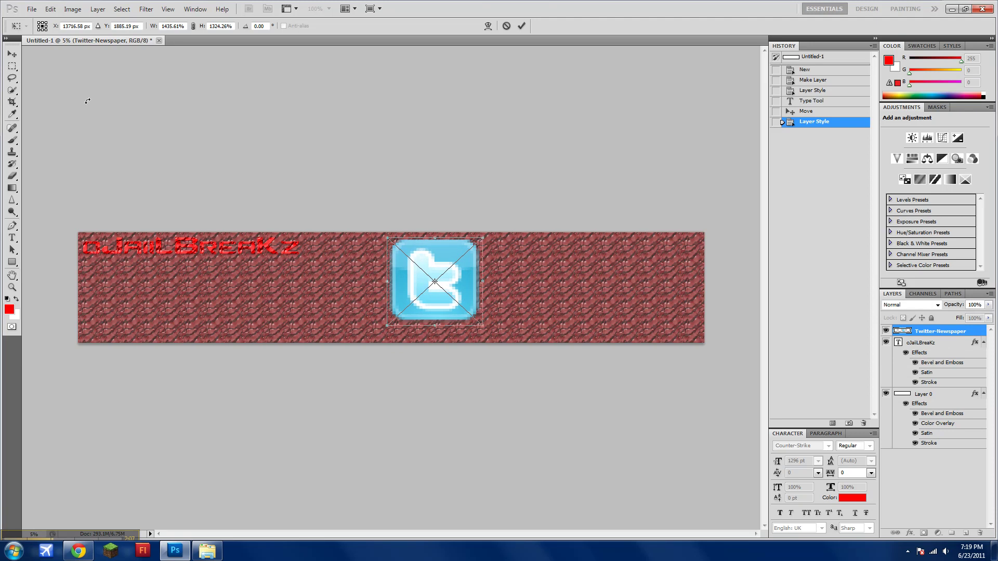
Step: Commit the Twitter icon placement and enable bevel, texture, stroke and satin on it
left_click(11, 53)
left_click(452, 207)
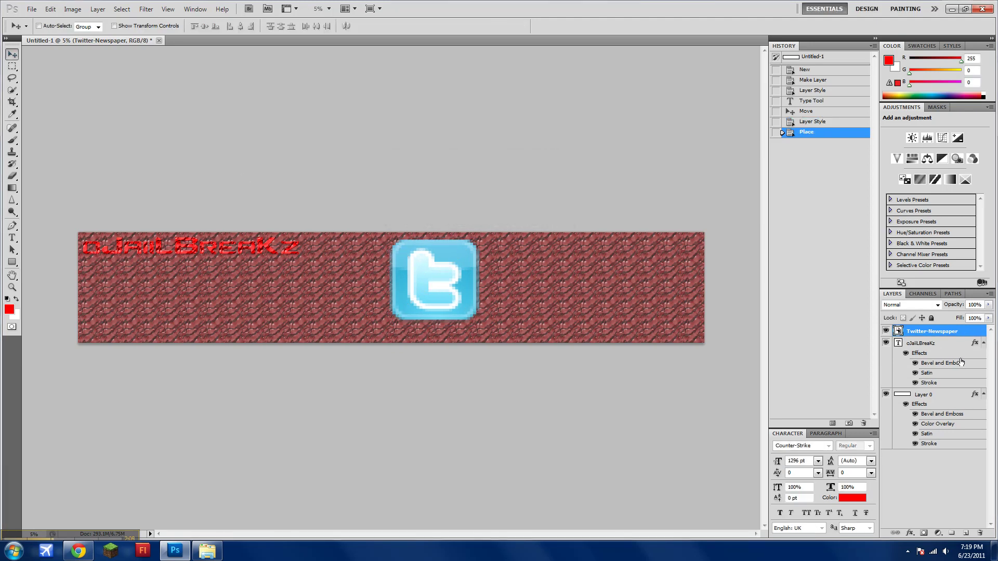
key("h")
double_click(941, 331)
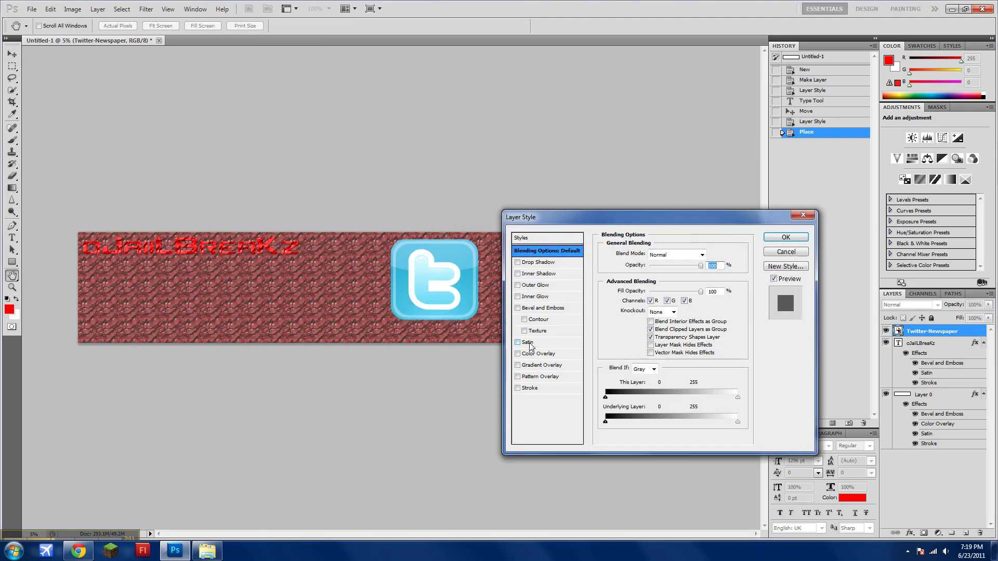
left_click(545, 307)
left_click(539, 331)
left_click(532, 387)
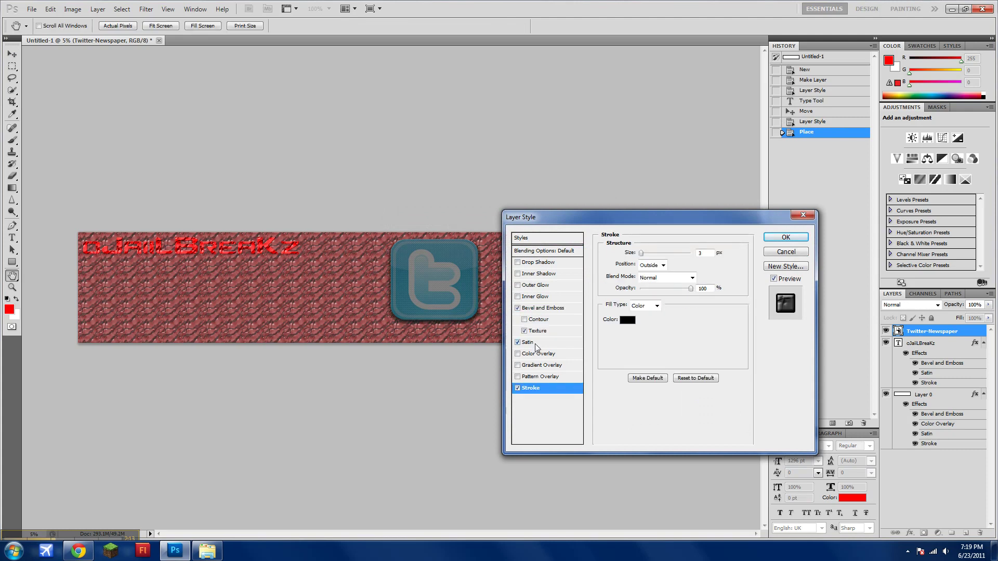
left_click(528, 342)
Step: Set the icon's satin colour to red (255) and texture scale to 1000, then apply
left_click(706, 255)
type("255")
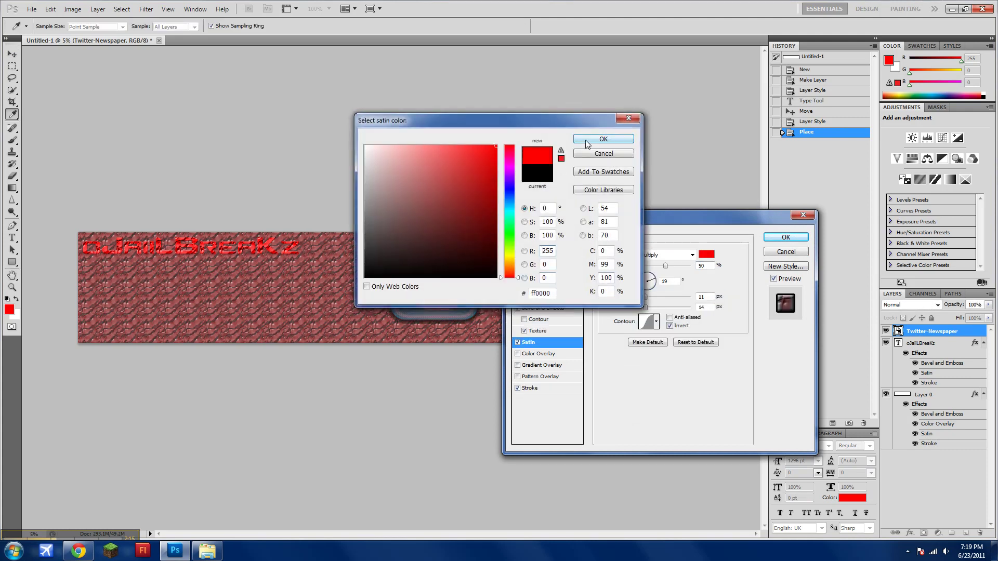
left_click(601, 140)
left_click(553, 331)
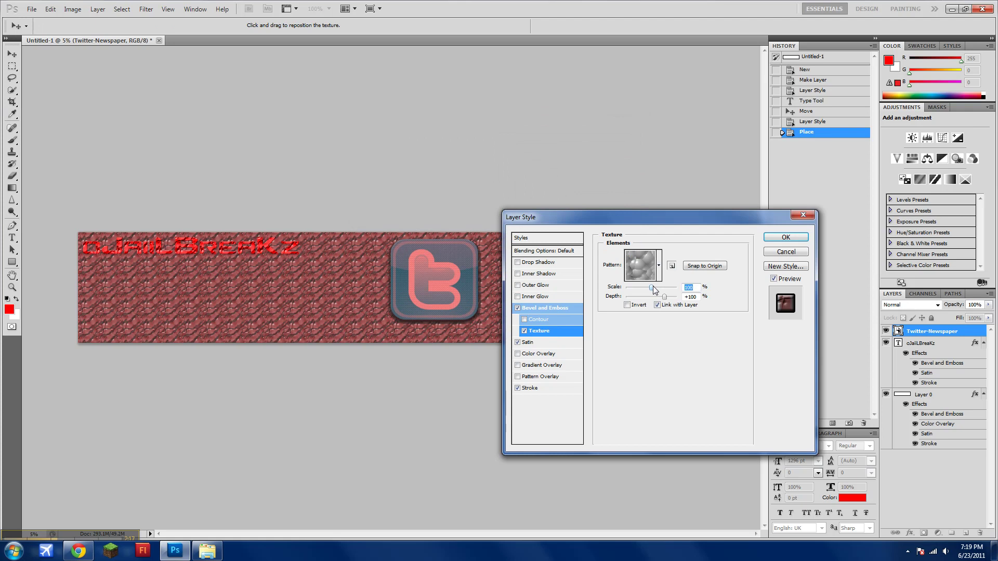
left_click_drag(652, 287, 780, 298)
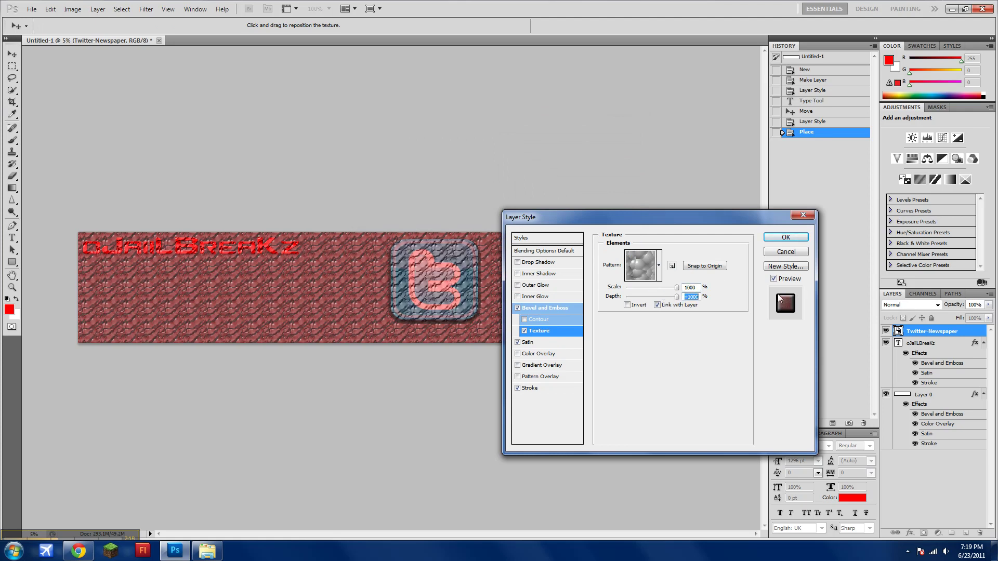
left_click(785, 237)
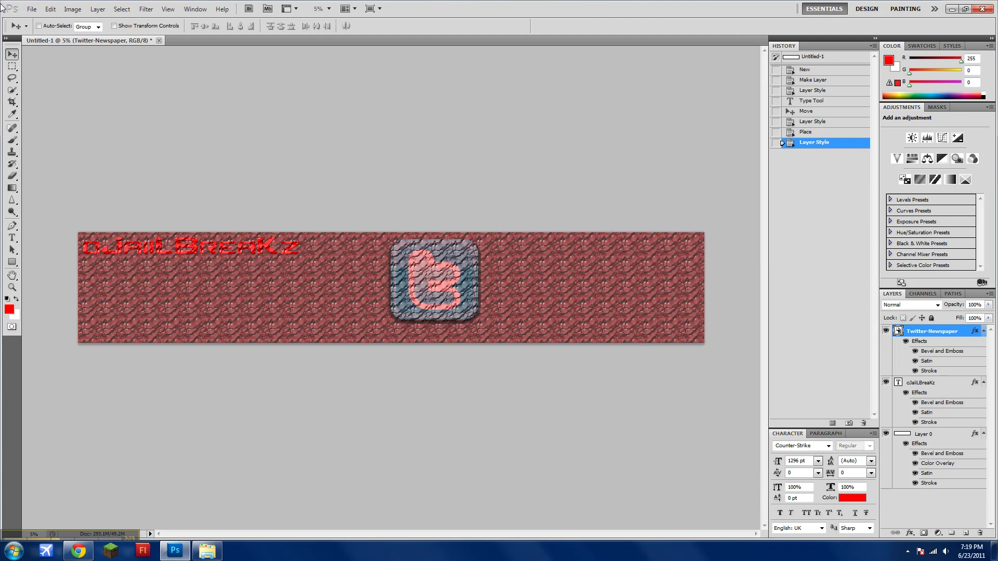
Step: Save the banner as a JPEG in the Pictures library, reaching JPEG Options at quality 12
left_click(31, 9)
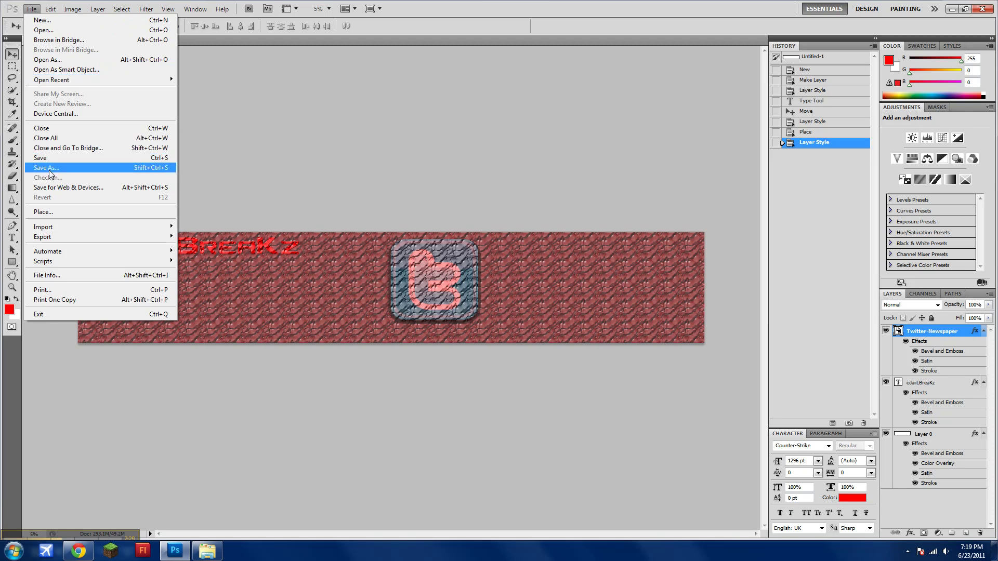
left_click(71, 168)
left_click(492, 276)
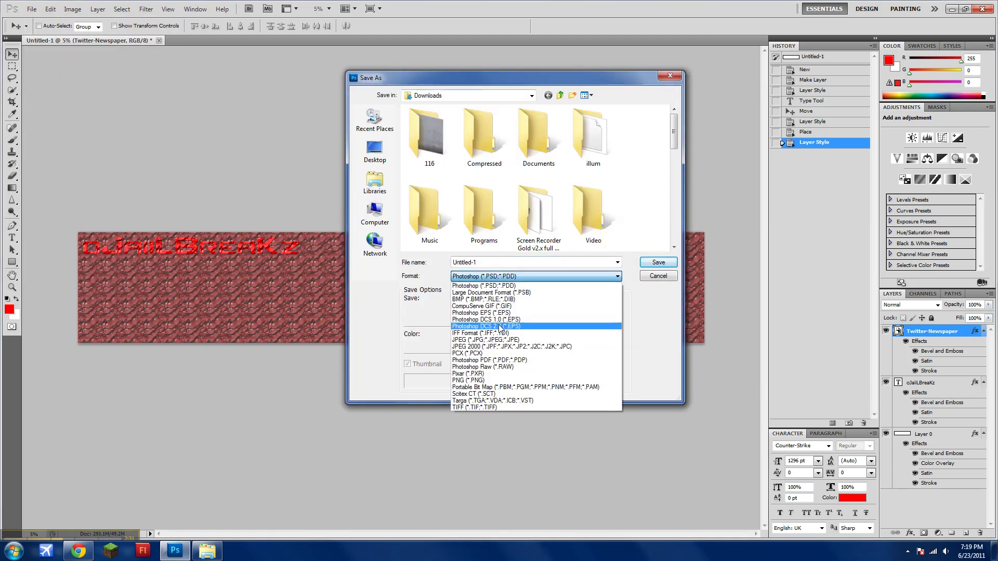
left_click(486, 340)
left_click(375, 183)
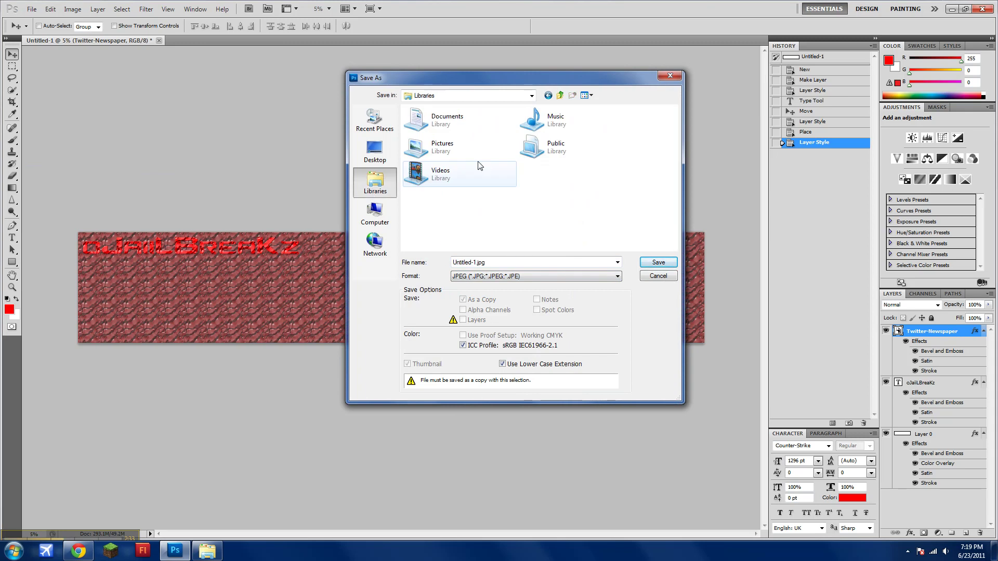
double_click(470, 156)
left_click(666, 262)
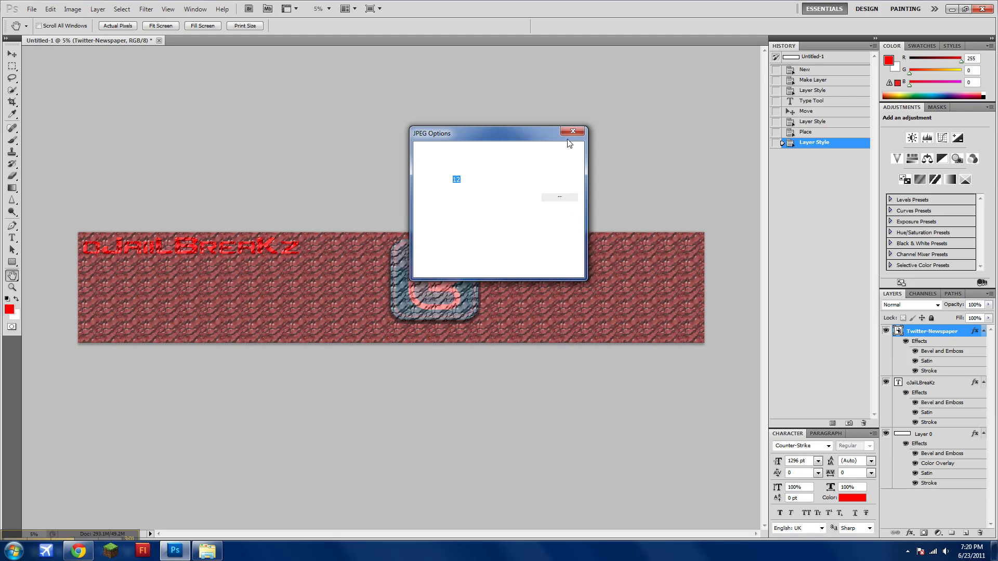
left_click(78, 551)
Step: Upload youtube banner (1).jpg from Pictures to image-maps.com and start mapping
left_click(132, 6)
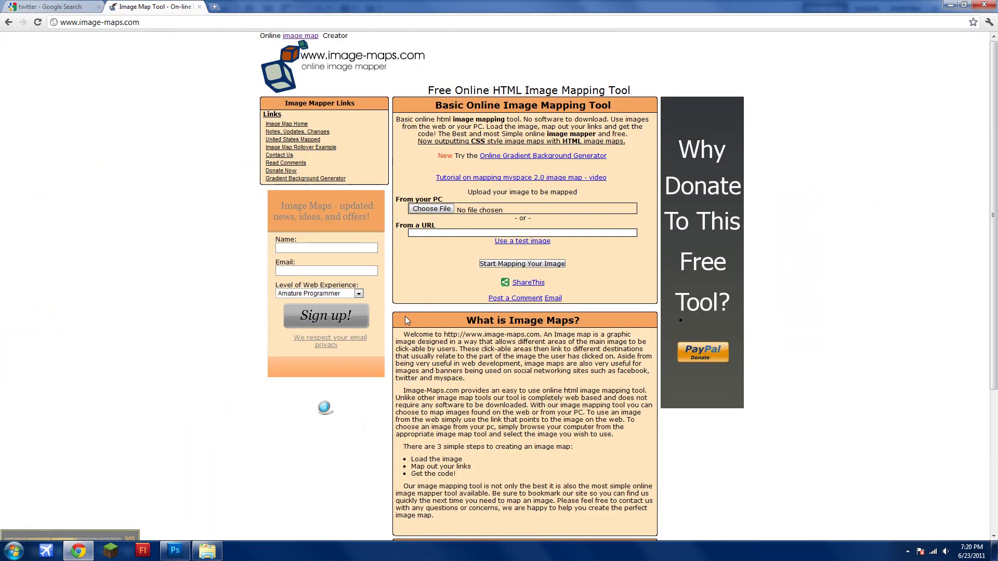
left_click(434, 210)
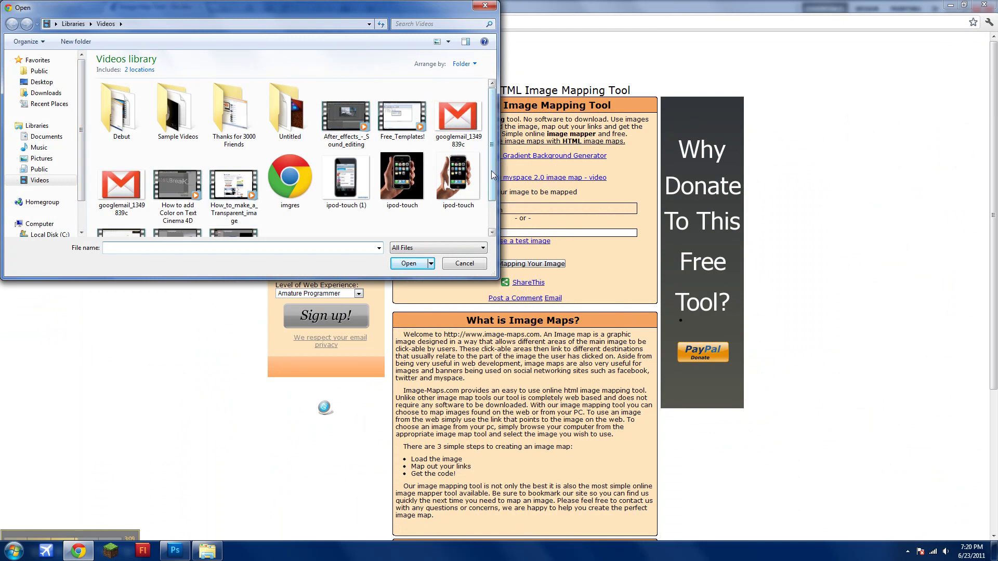
scroll(484, 208, "down", 1)
left_click(41, 158)
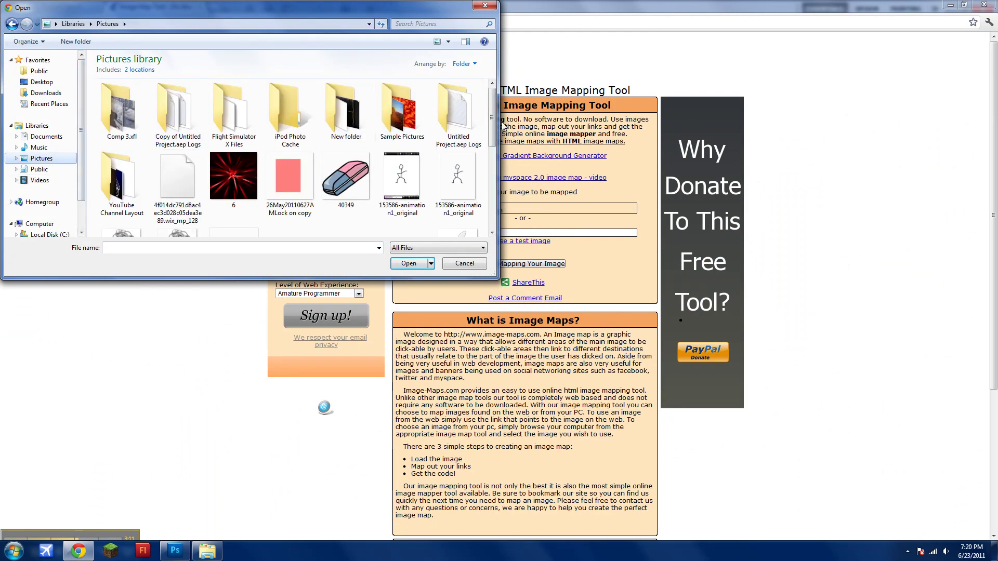
left_click_drag(492, 149, 493, 208)
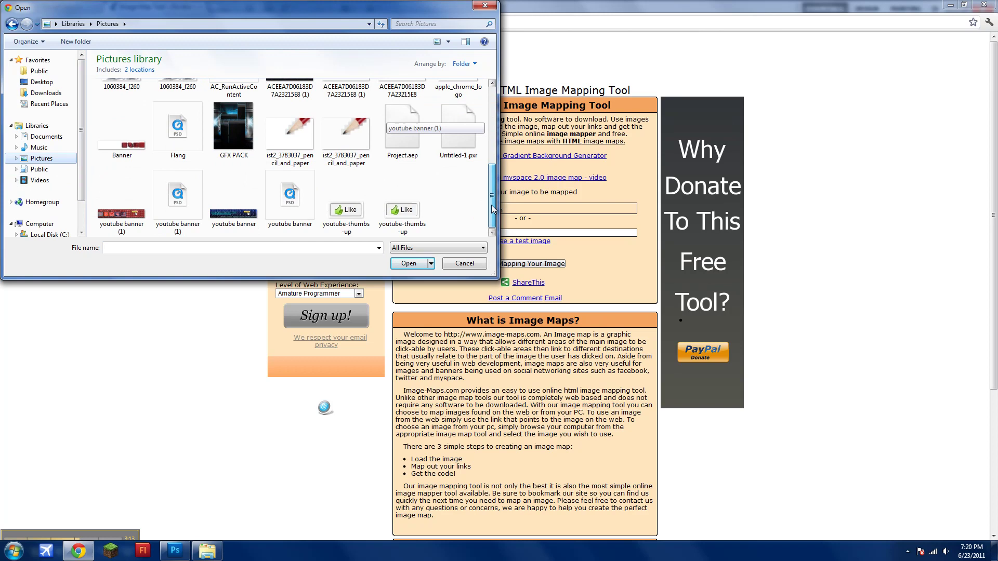
double_click(122, 208)
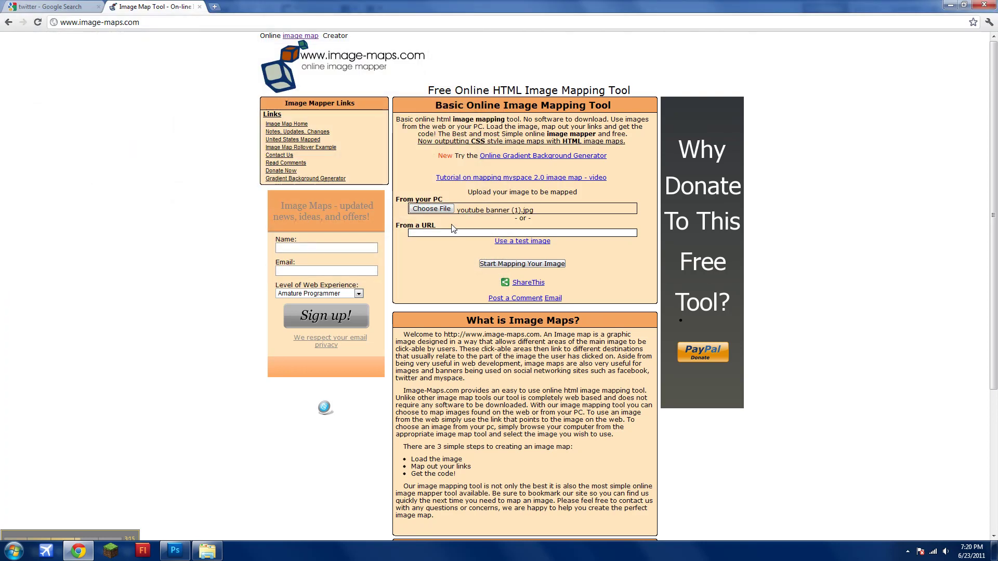
left_click(523, 265)
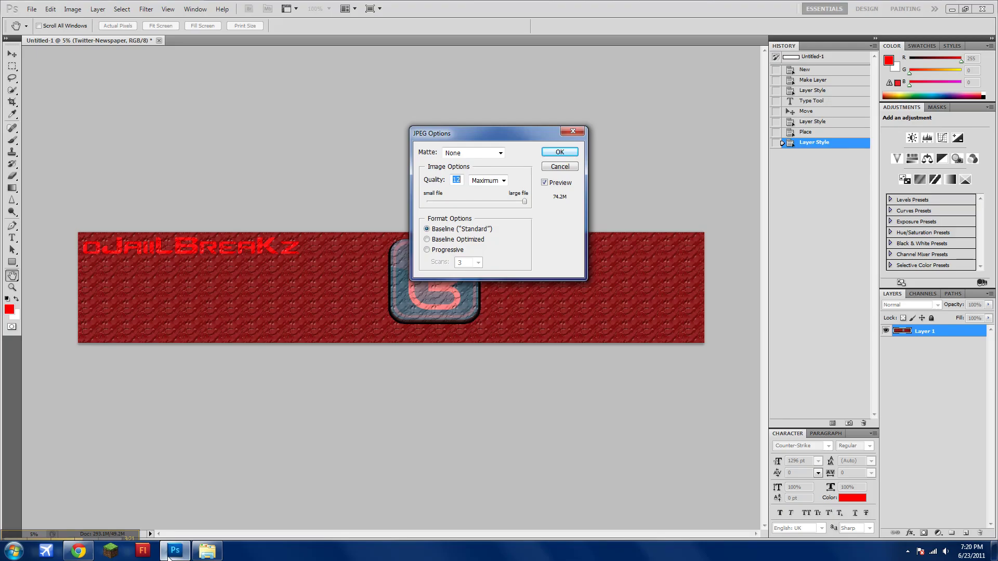
Step: Confirm the pending JPEG Options save in Photoshop, then return to the successful upload page
left_click(175, 551)
left_click(564, 152)
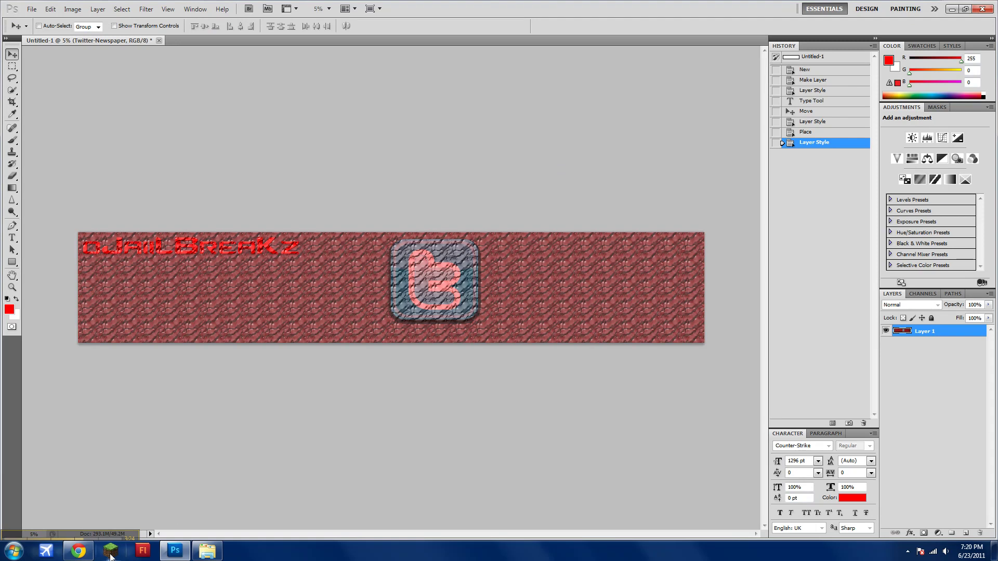
left_click(78, 551)
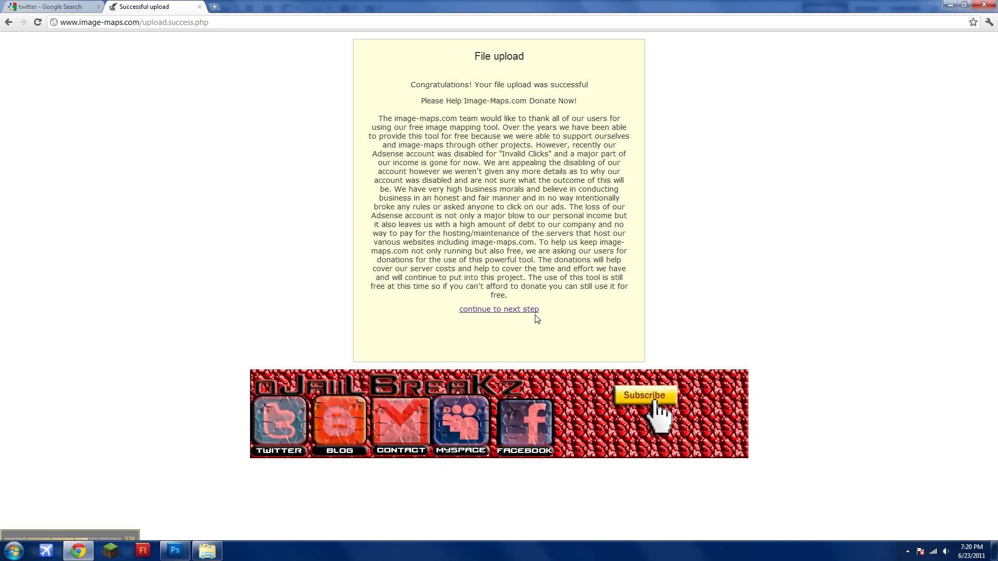
Step: Continue to the mapping step and draw a rectangle map over the banner's Twitter icon
left_click(528, 310)
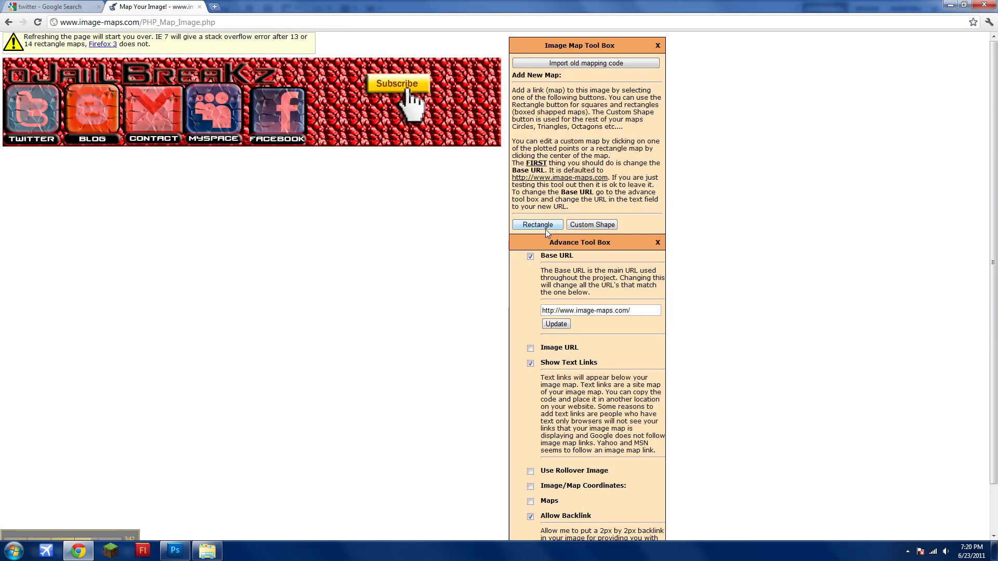
left_click(537, 225)
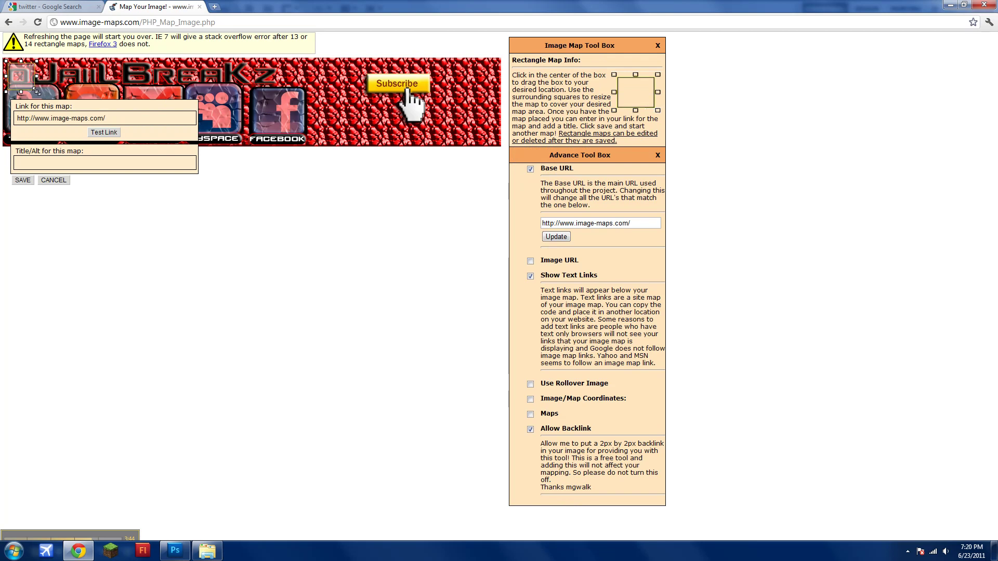
left_click_drag(36, 92, 40, 115)
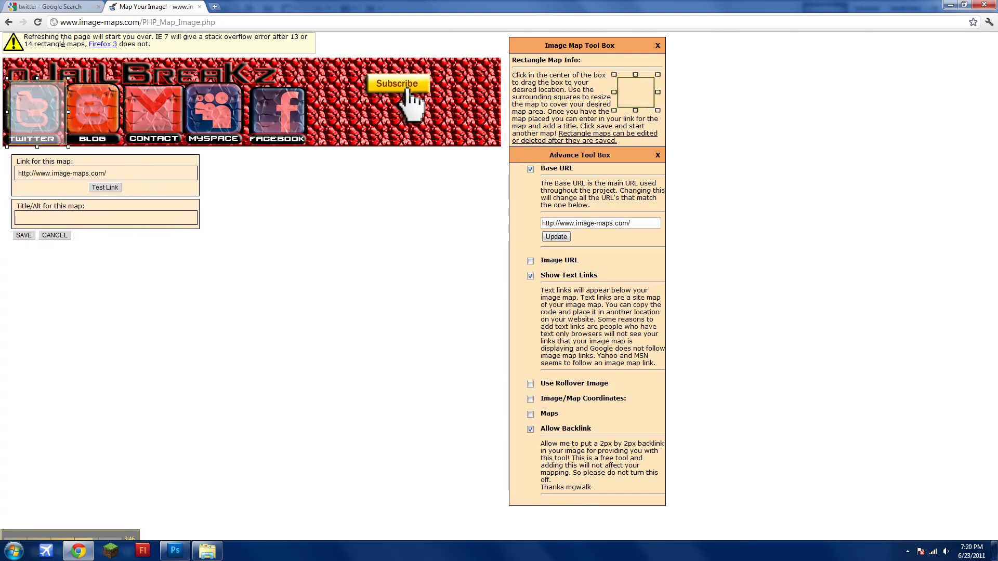
Step: Copy the Twitter profile address into the rectangle's link field and leave the title field empty
left_click(215, 8)
type("t")
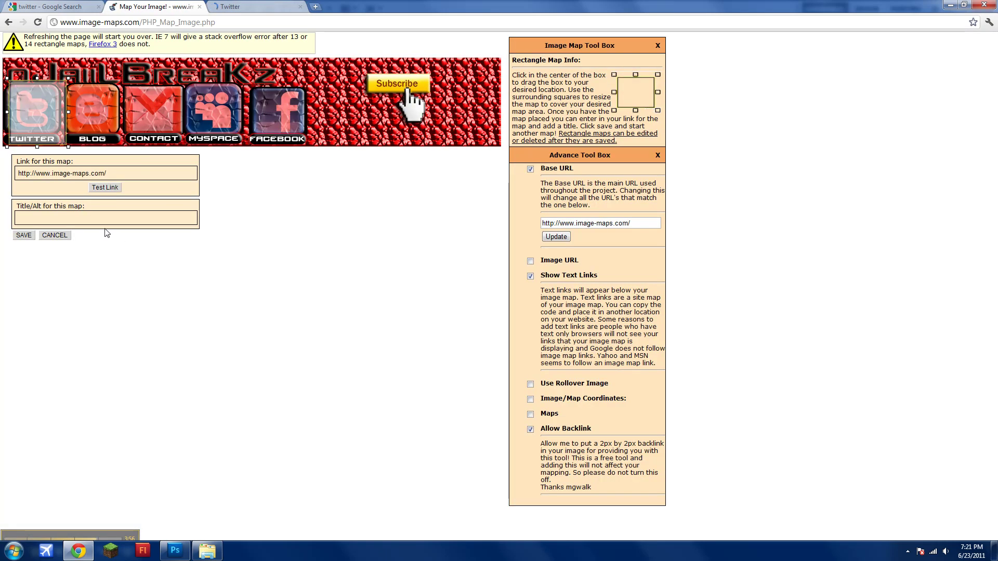
left_click(87, 218)
right_click(87, 218)
left_click(119, 268)
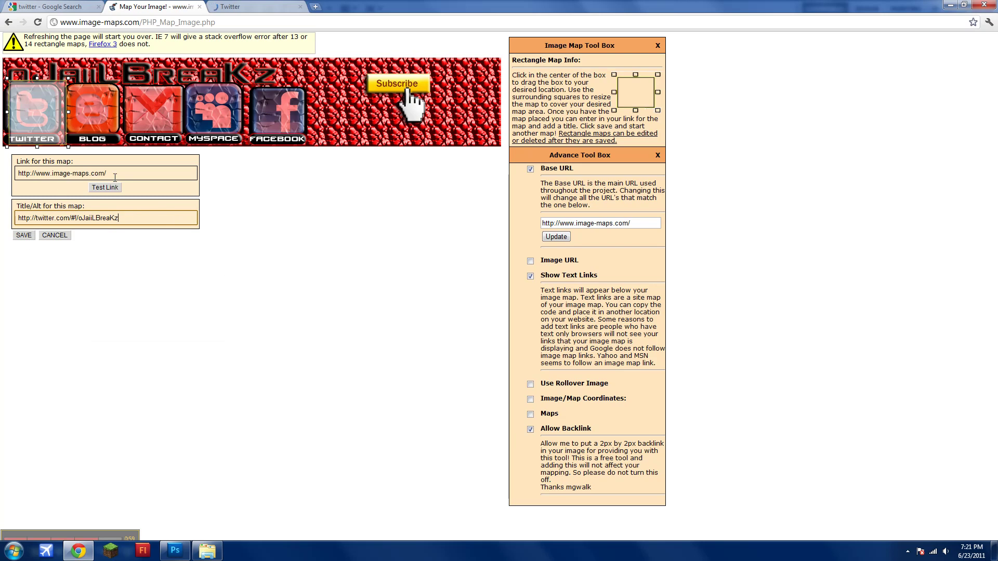
left_click_drag(115, 177, 4, 182)
key("BackSpace")
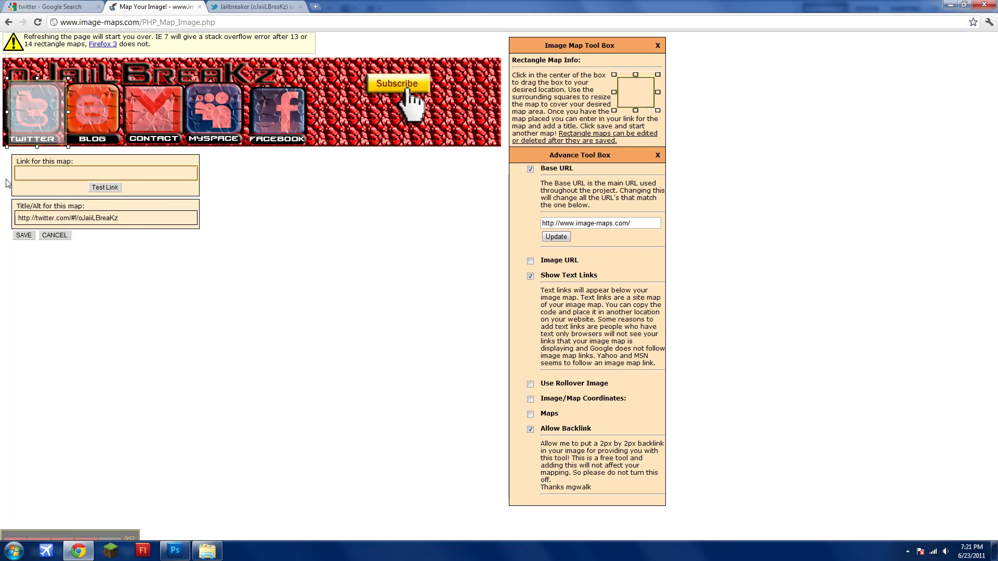
key("ctrl+v")
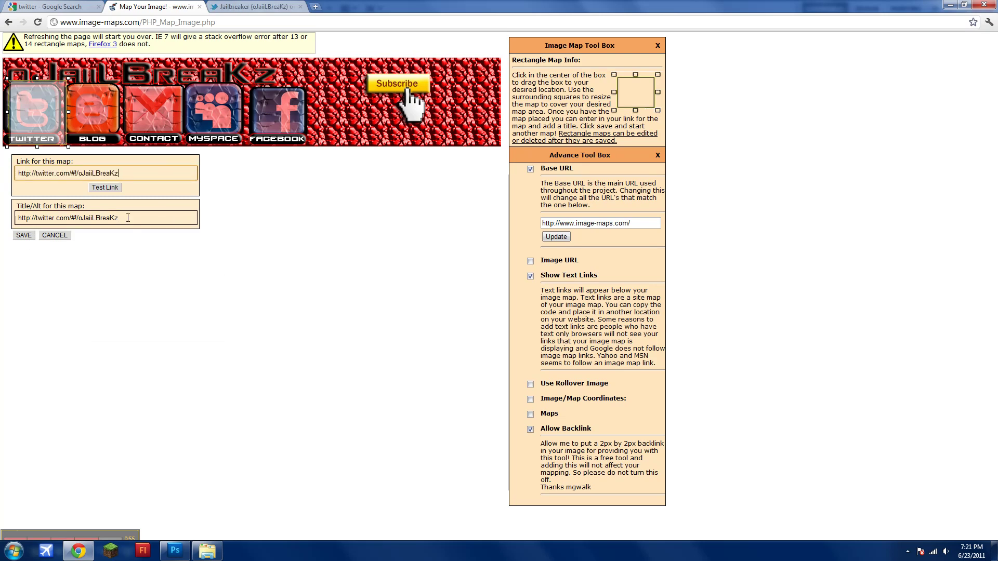
left_click_drag(128, 218, 3, 222)
key("BackSpace")
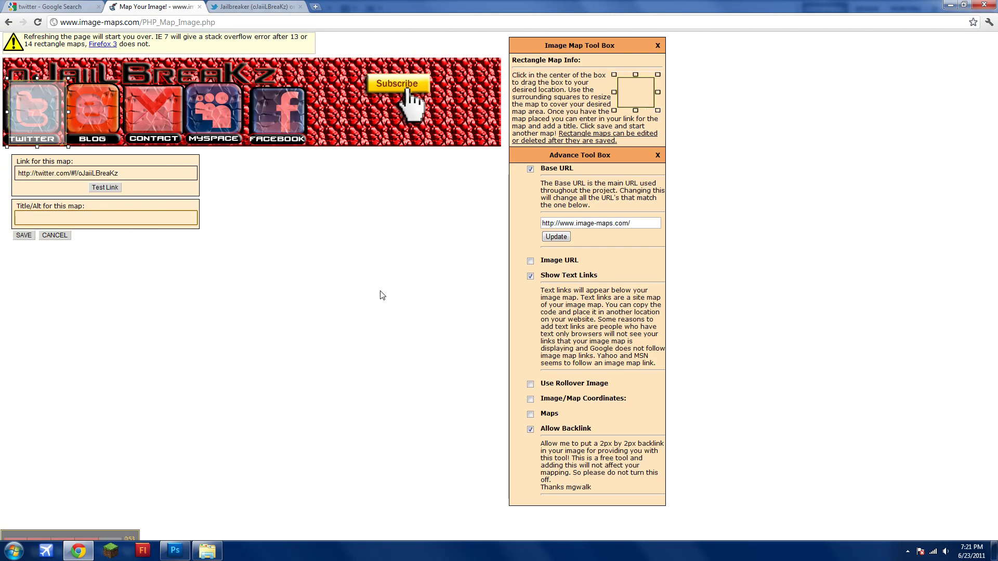
Step: Turn off the Base URL option, load YouTube and open the account menu to reach the channel
left_click(569, 237)
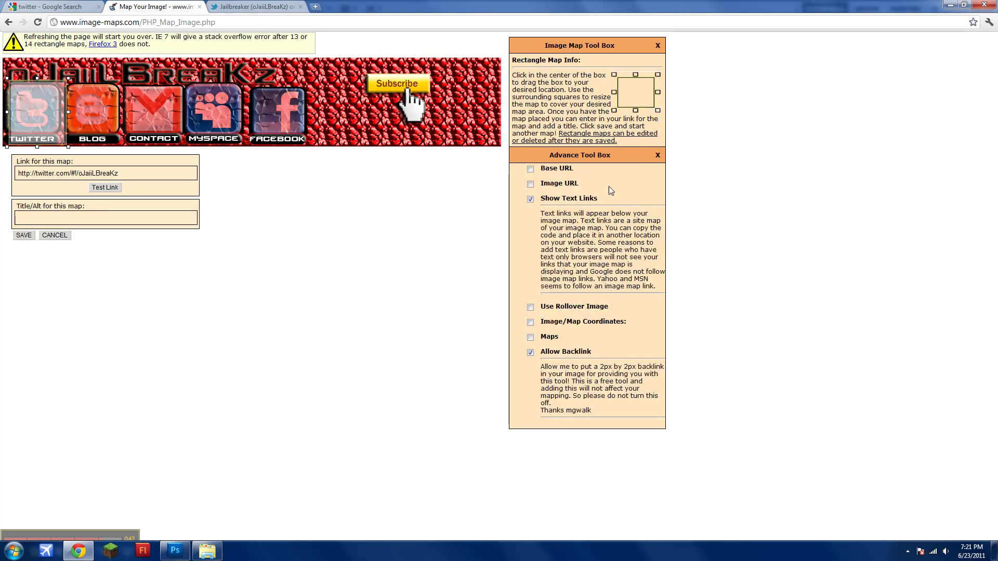
left_click(260, 22)
type("youtube")
key("Return")
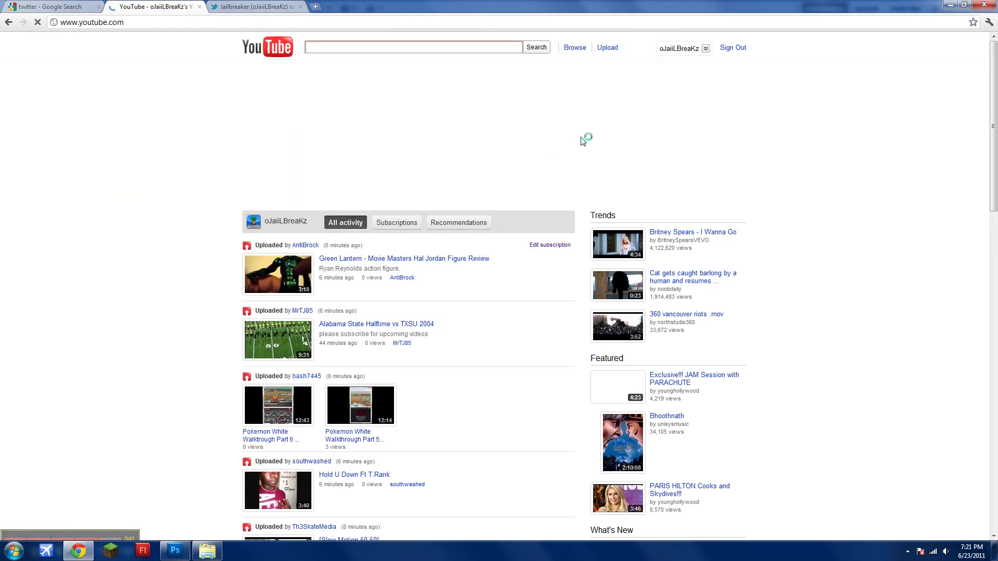
left_click(686, 48)
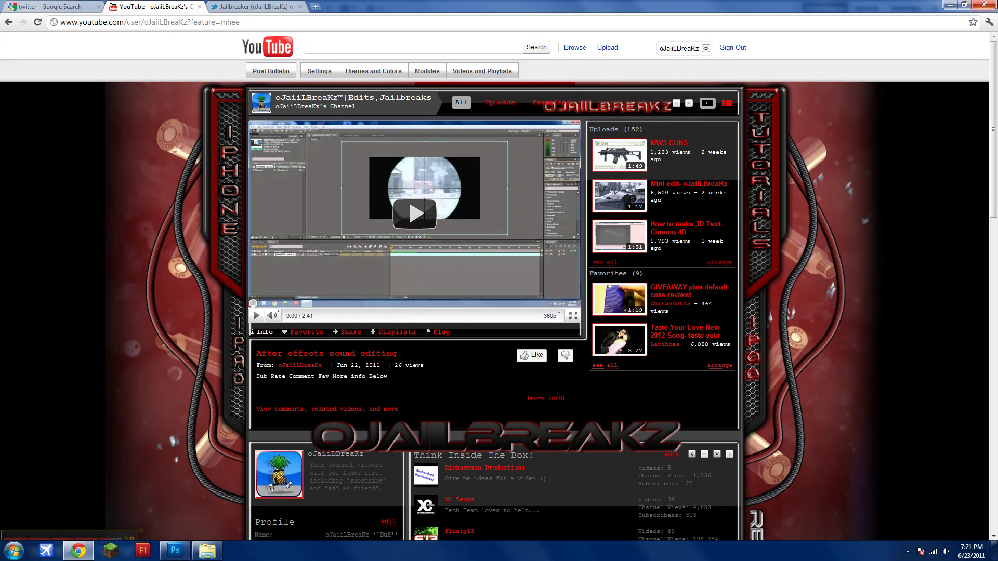
Step: Close Chrome, quit Photoshop without saving, and close the banner folder window
left_click(984, 4)
left_click(987, 9)
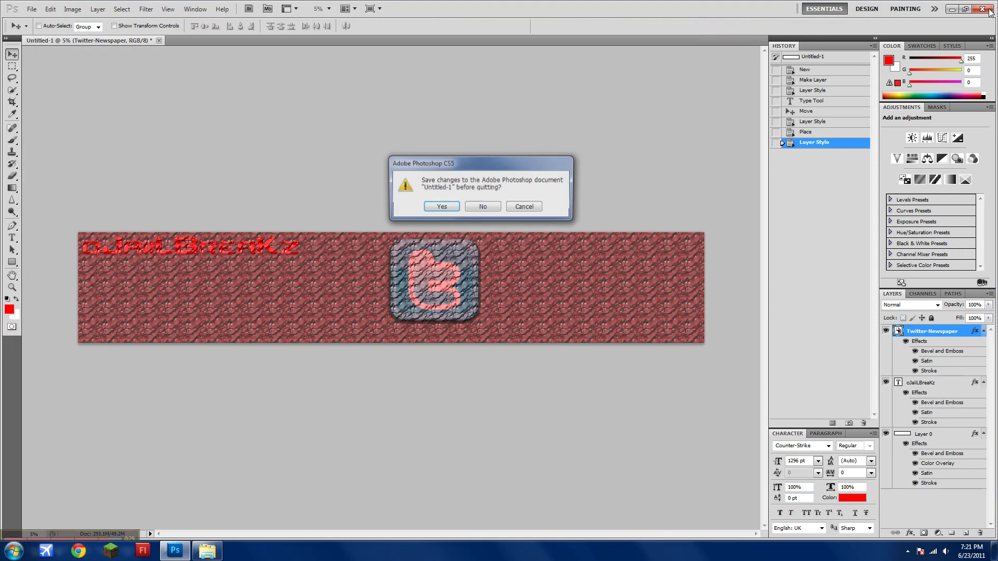
left_click(479, 207)
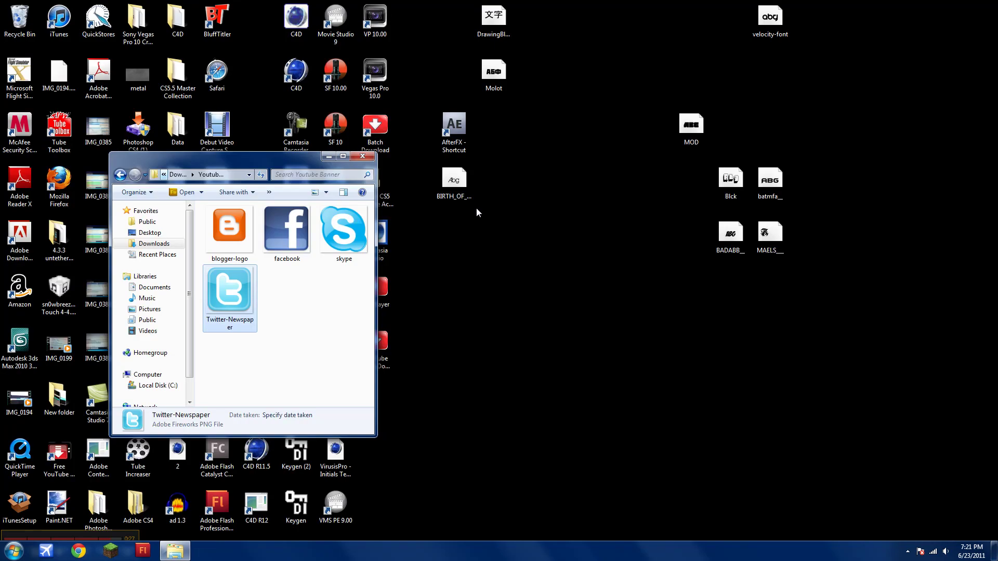
key("alt+F4")
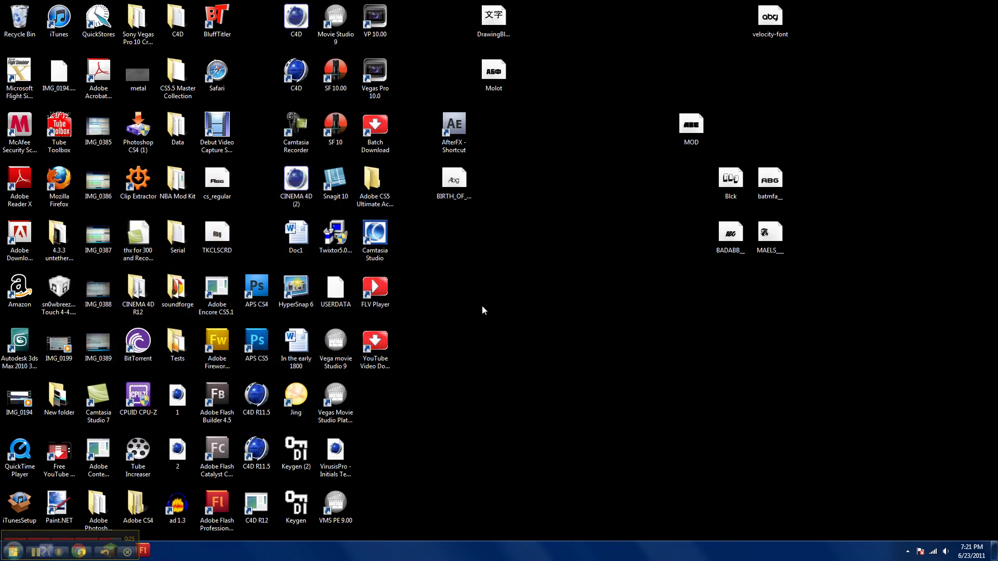
Step: Drag across the empty desktop a few times, then stop the screen recording
left_click_drag(482, 311, 648, 426)
left_click_drag(641, 284, 639, 323)
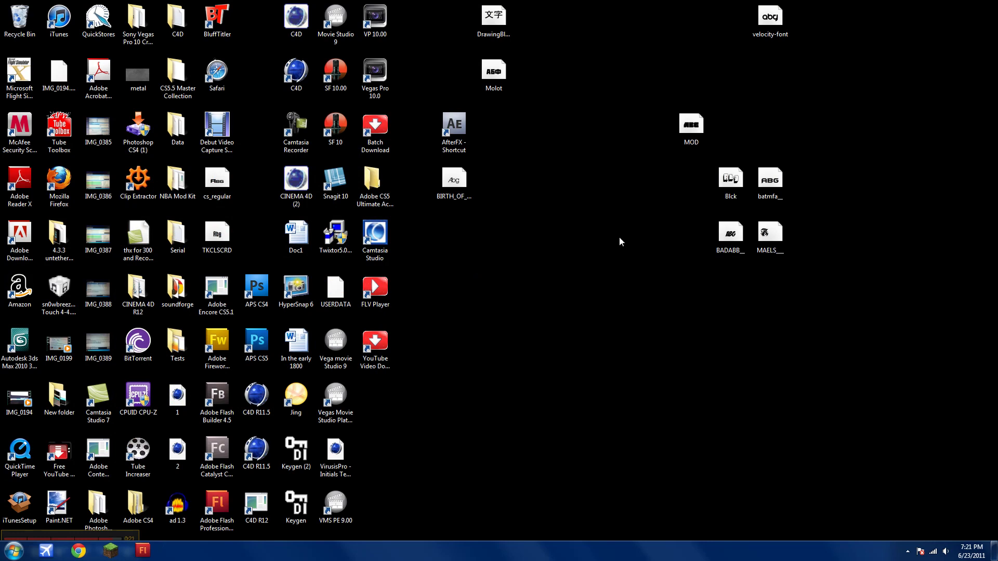
left_click_drag(619, 236, 554, 312)
left_click_drag(476, 276, 499, 313)
left_click_drag(612, 309, 574, 396)
left_click_drag(478, 349, 598, 437)
left_click_drag(641, 298, 545, 438)
mouse_move(4, 551)
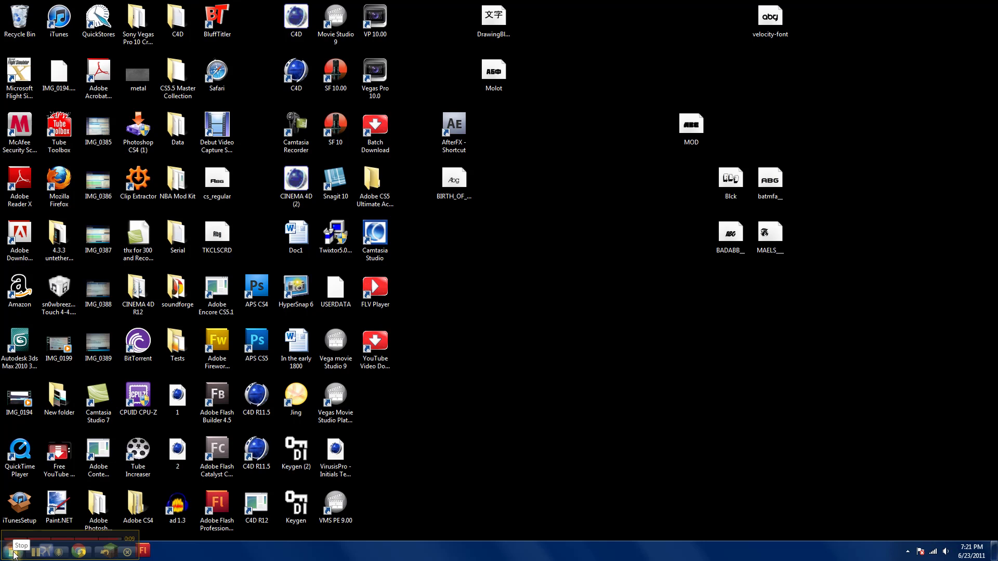
left_click(14, 553)
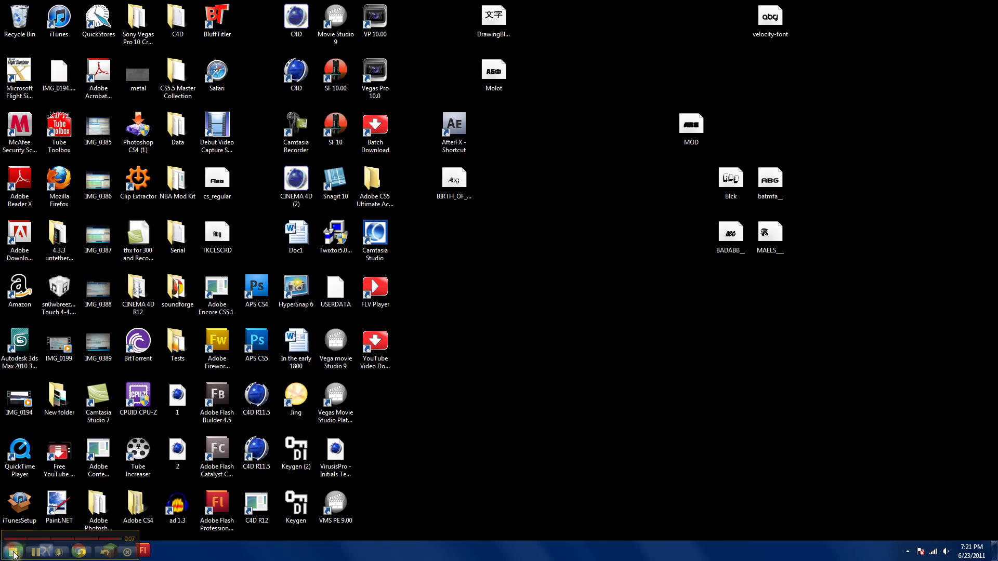